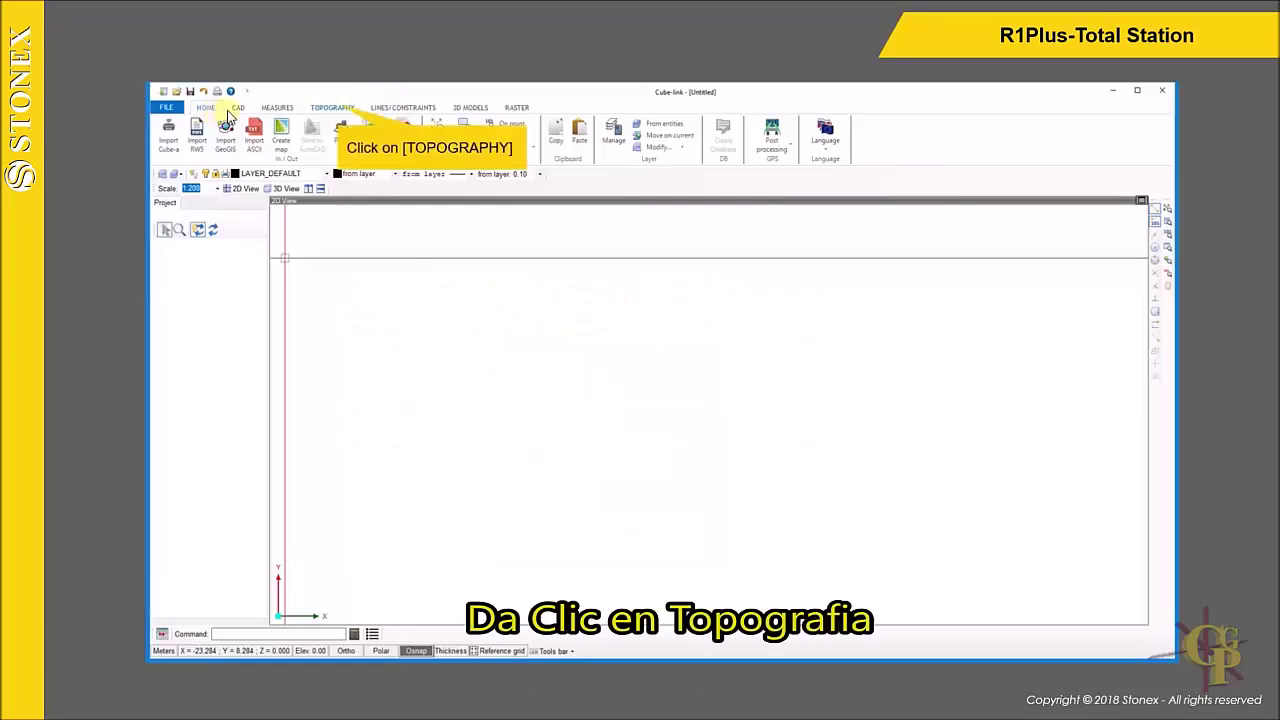
Step: Start a Topography fieldbook import using the first instrument model in the list
click(335, 108)
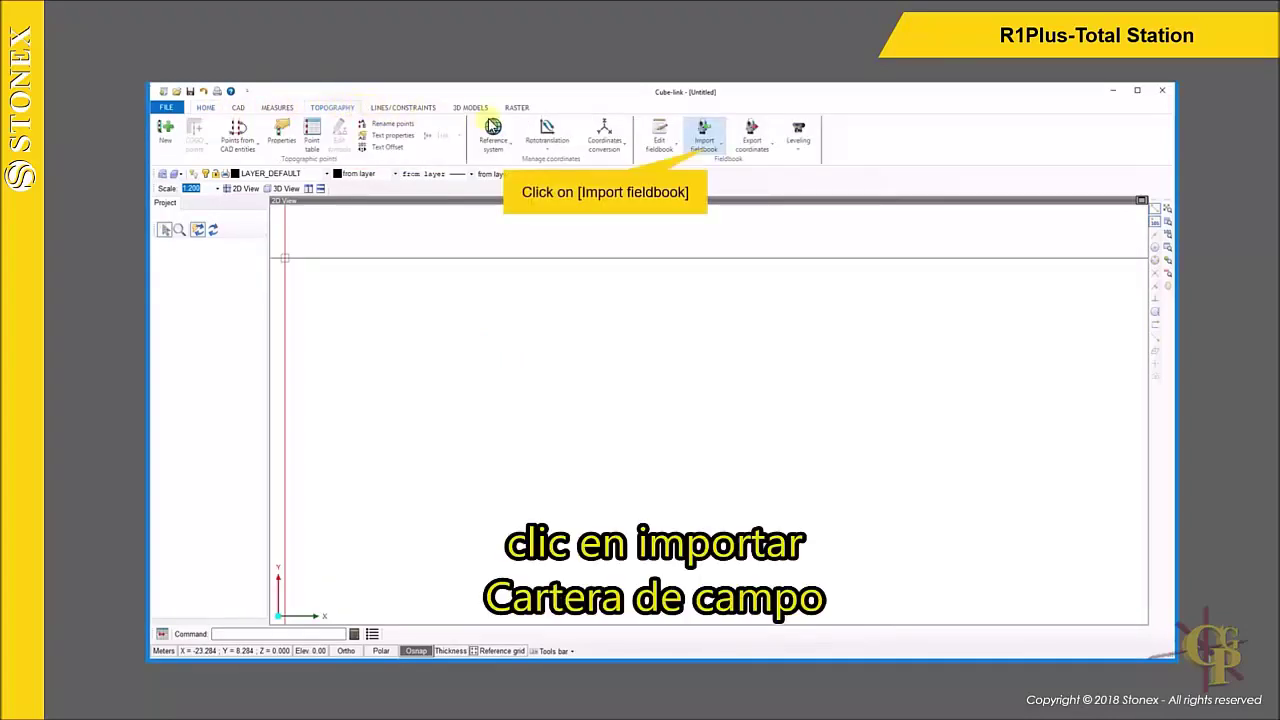
click(704, 145)
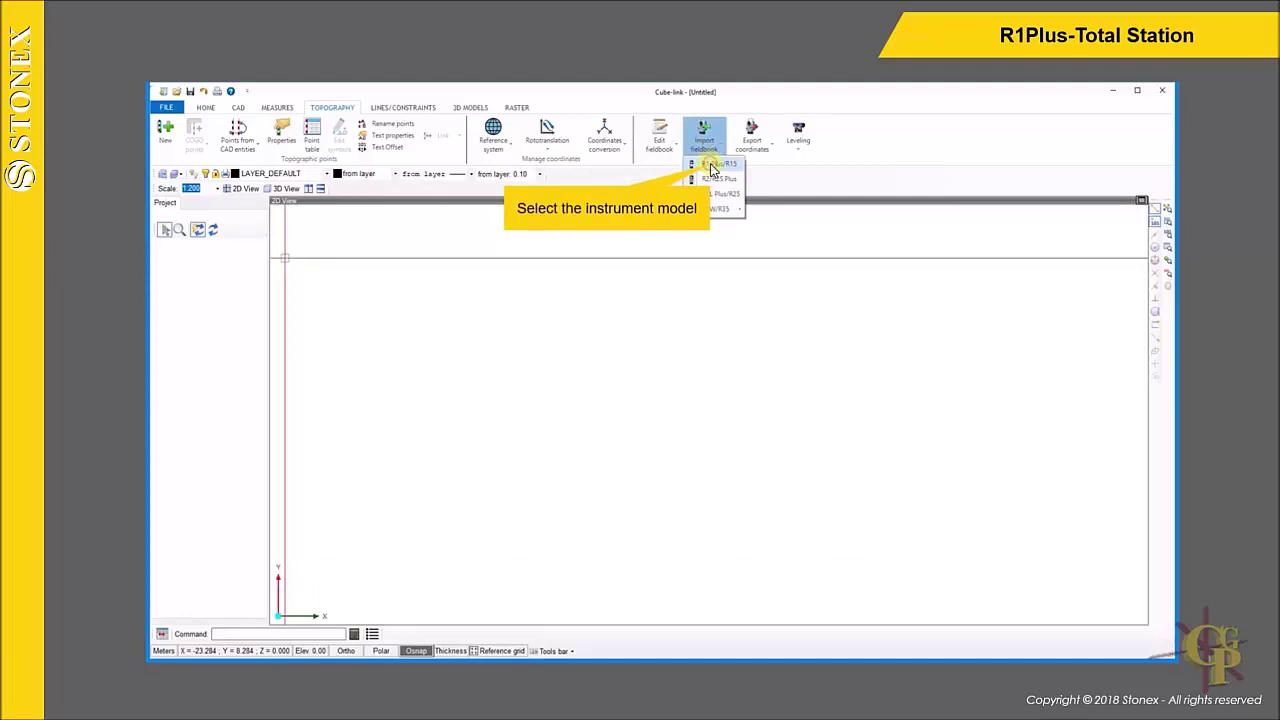
click(711, 166)
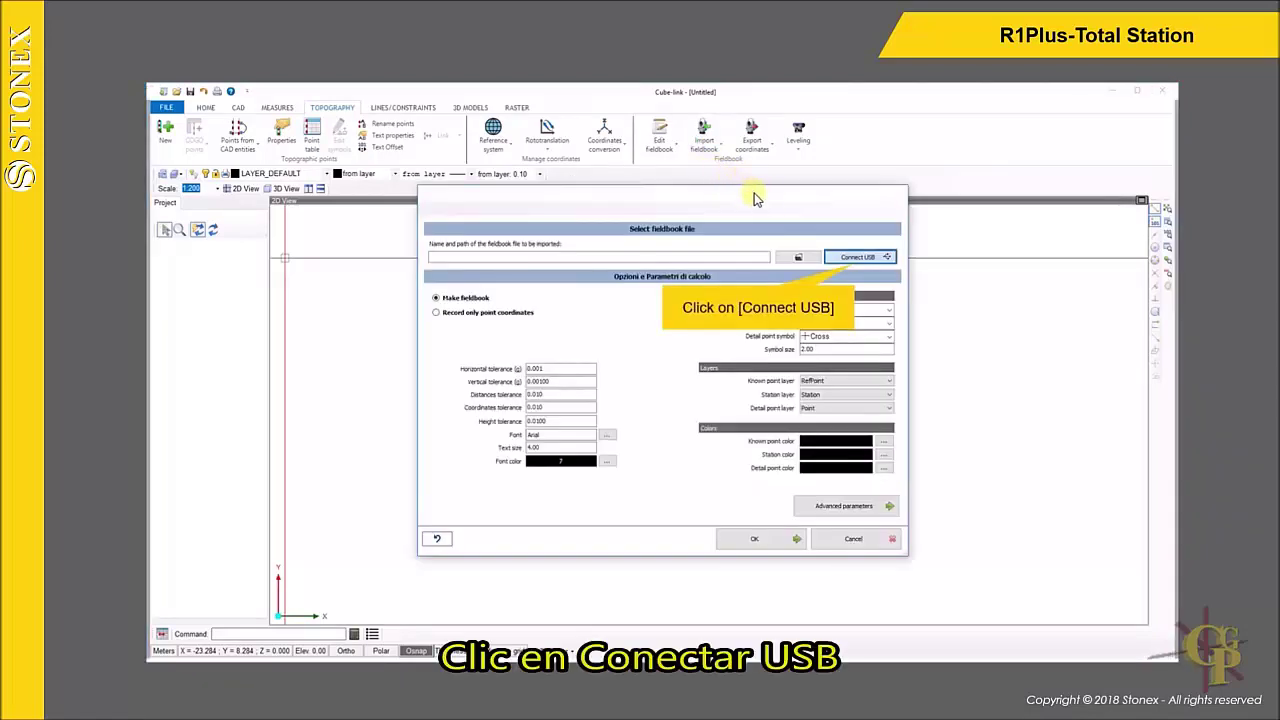
Step: Browse the connected USB drive into its FILE folder to get SURVEY.DAT
click(856, 258)
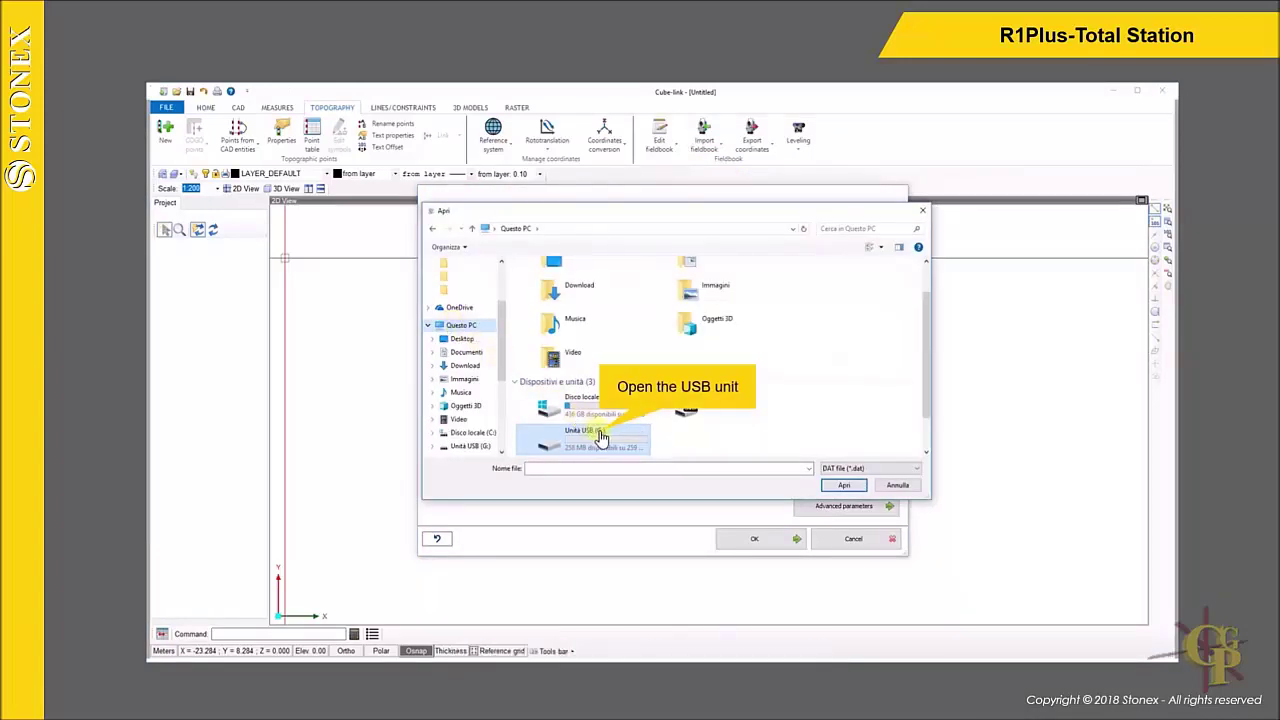
double_click(600, 436)
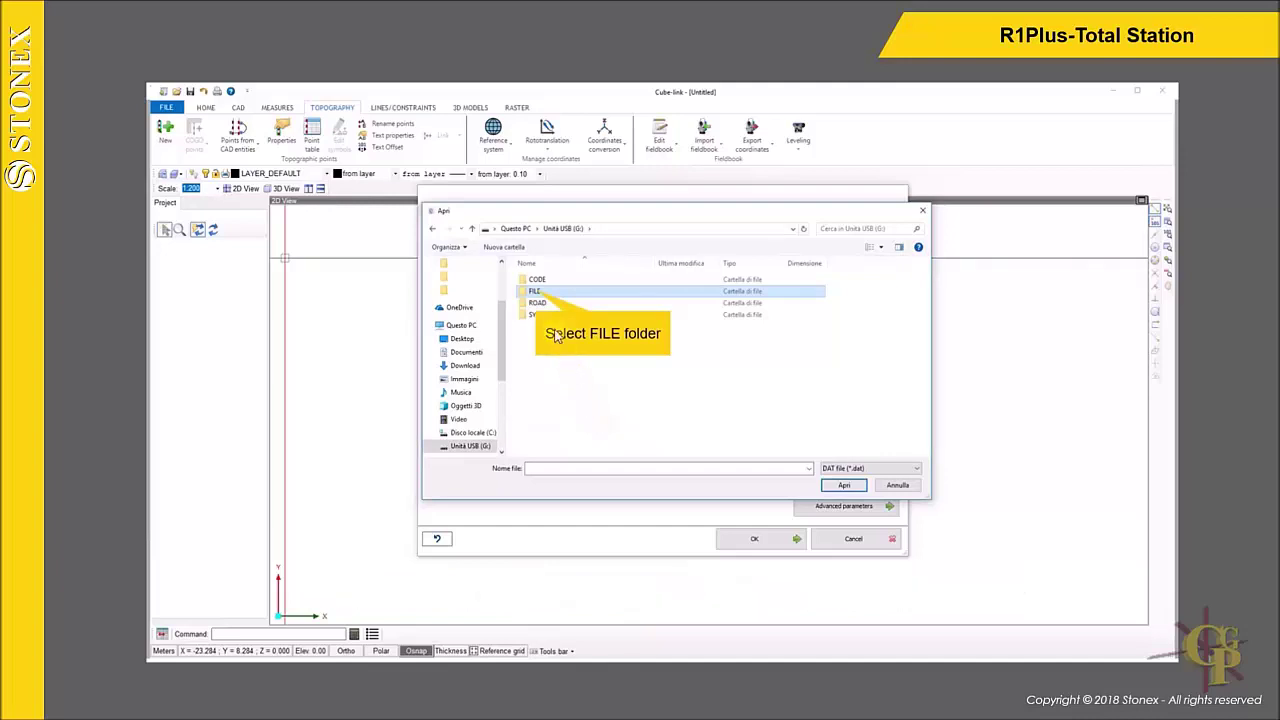
click(547, 452)
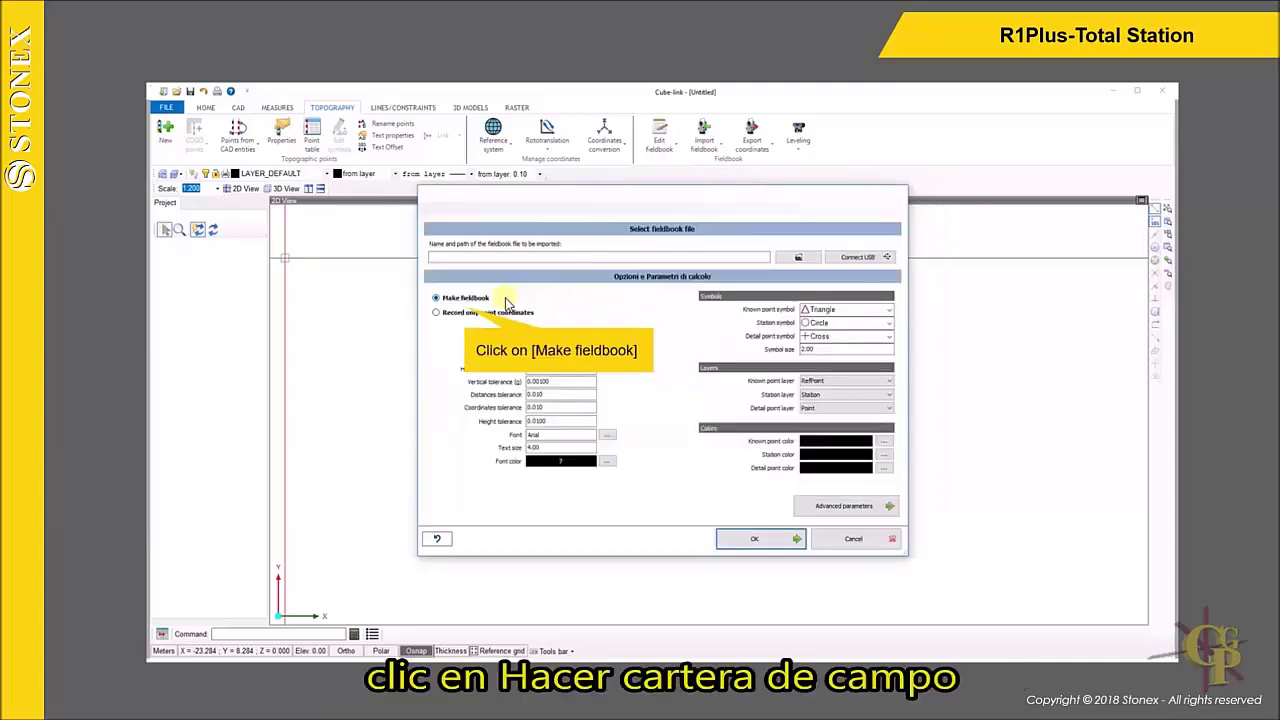
Step: Choose Make fieldbook, review Advanced parameters, and load station ST's readings to points 101–104
click(466, 300)
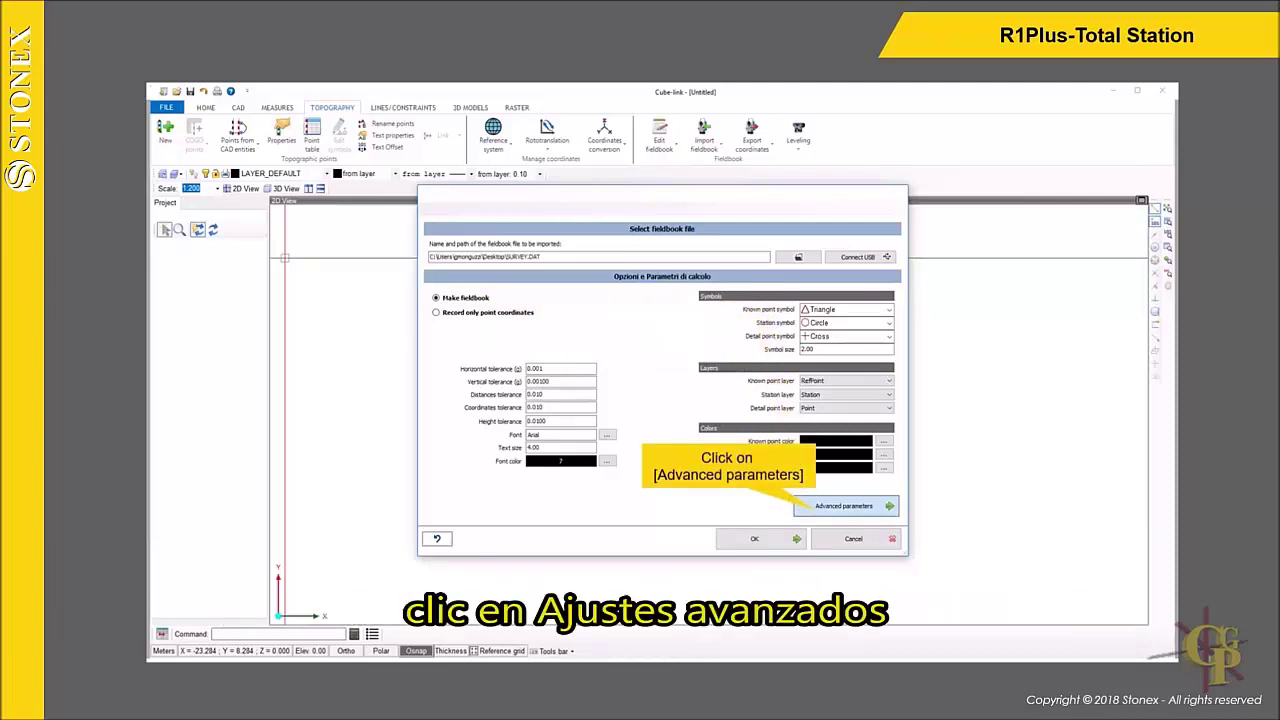
click(805, 506)
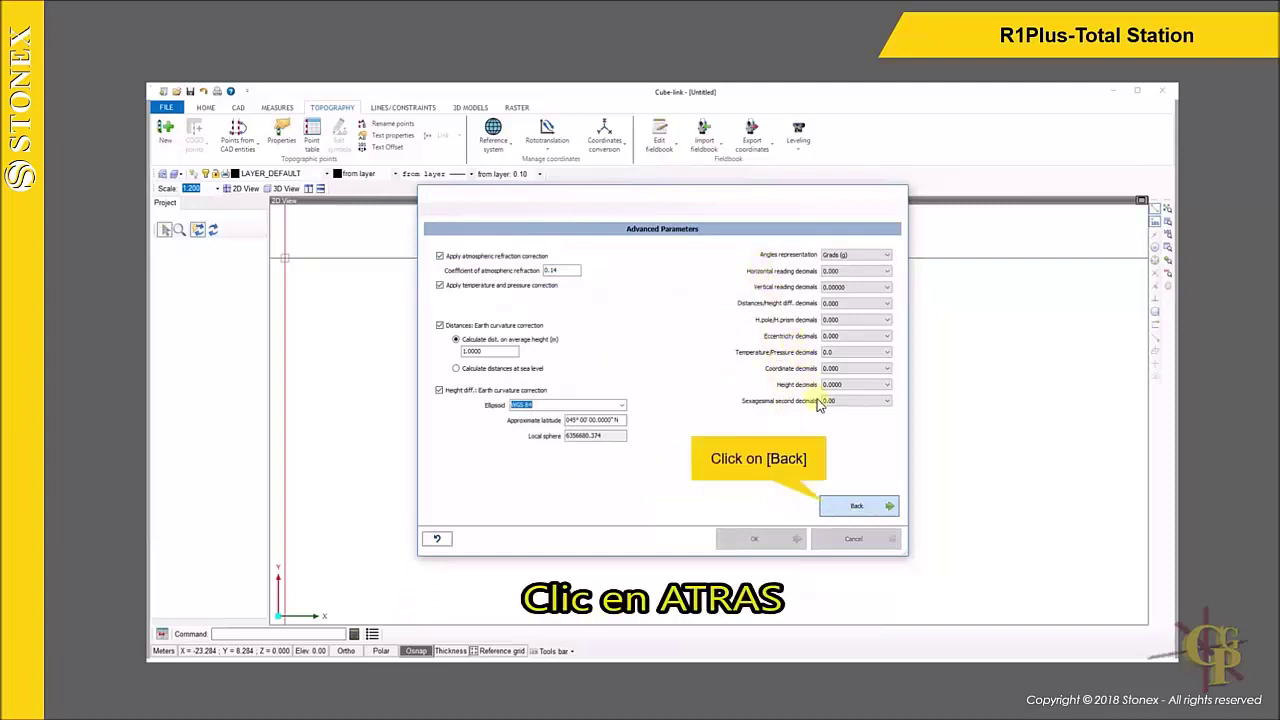
click(860, 506)
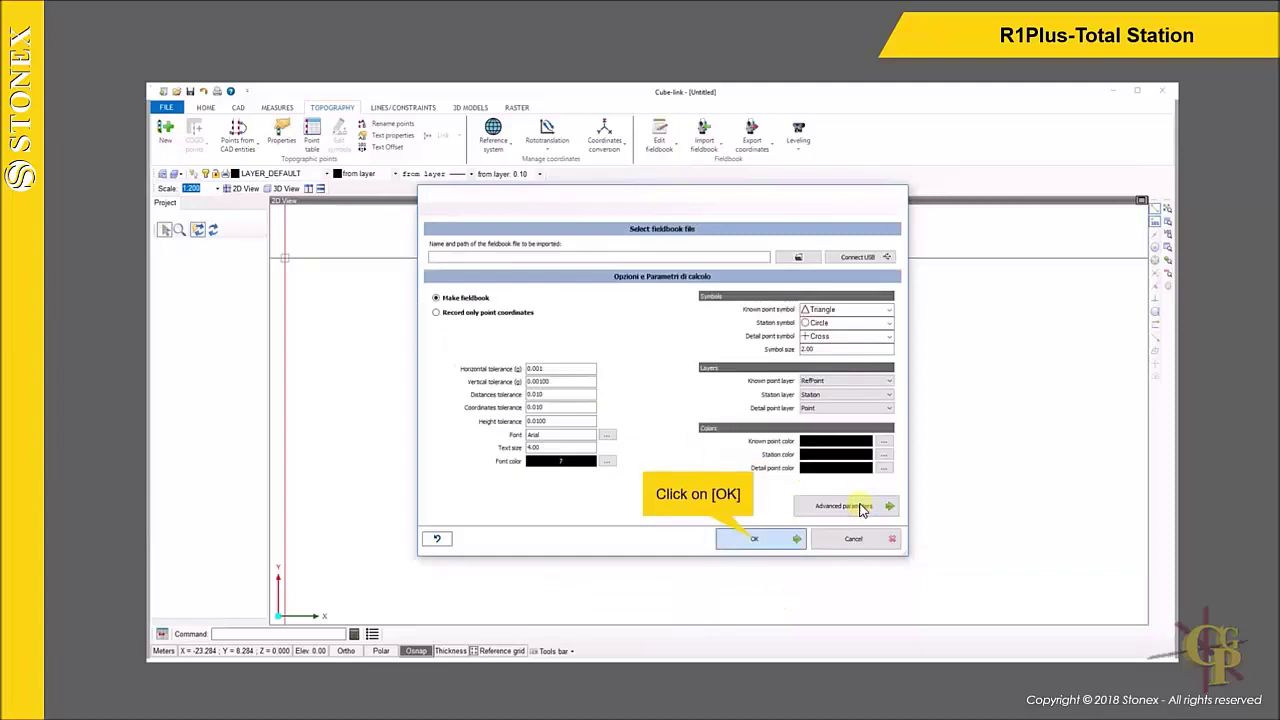
click(754, 540)
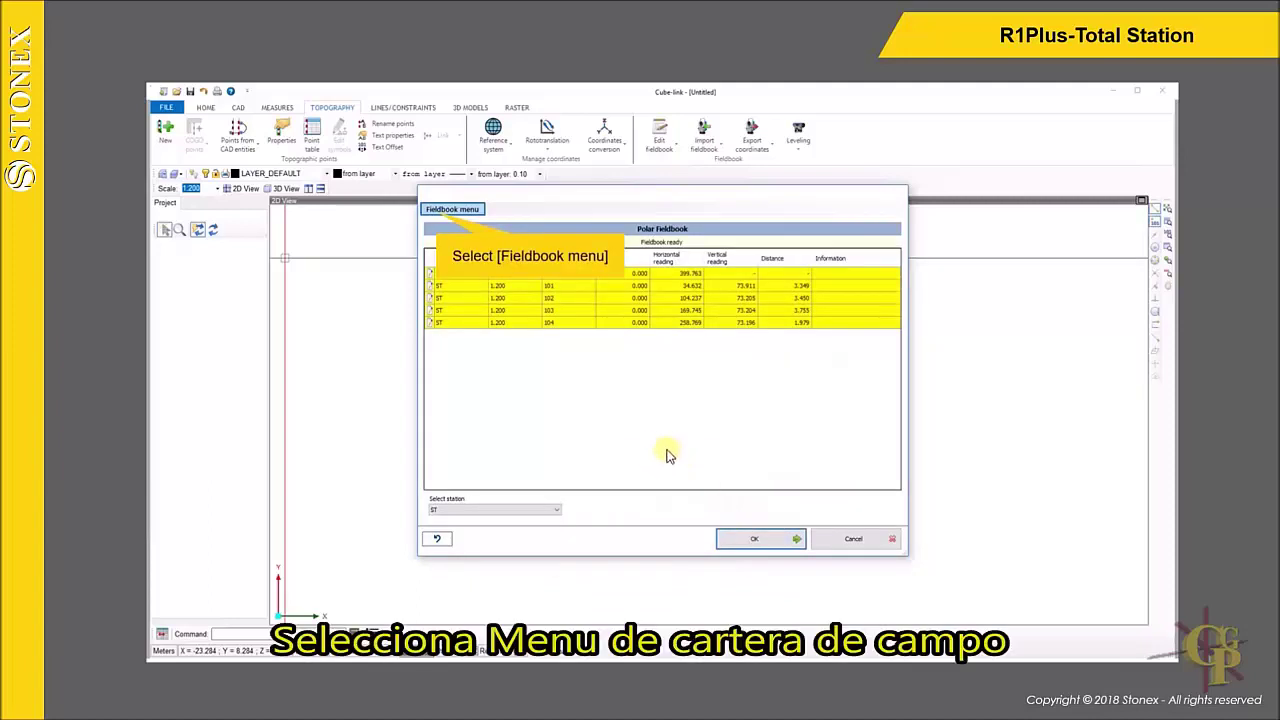
Step: Run a detail calculation on all stations, accepting station ST's start orientation
click(436, 214)
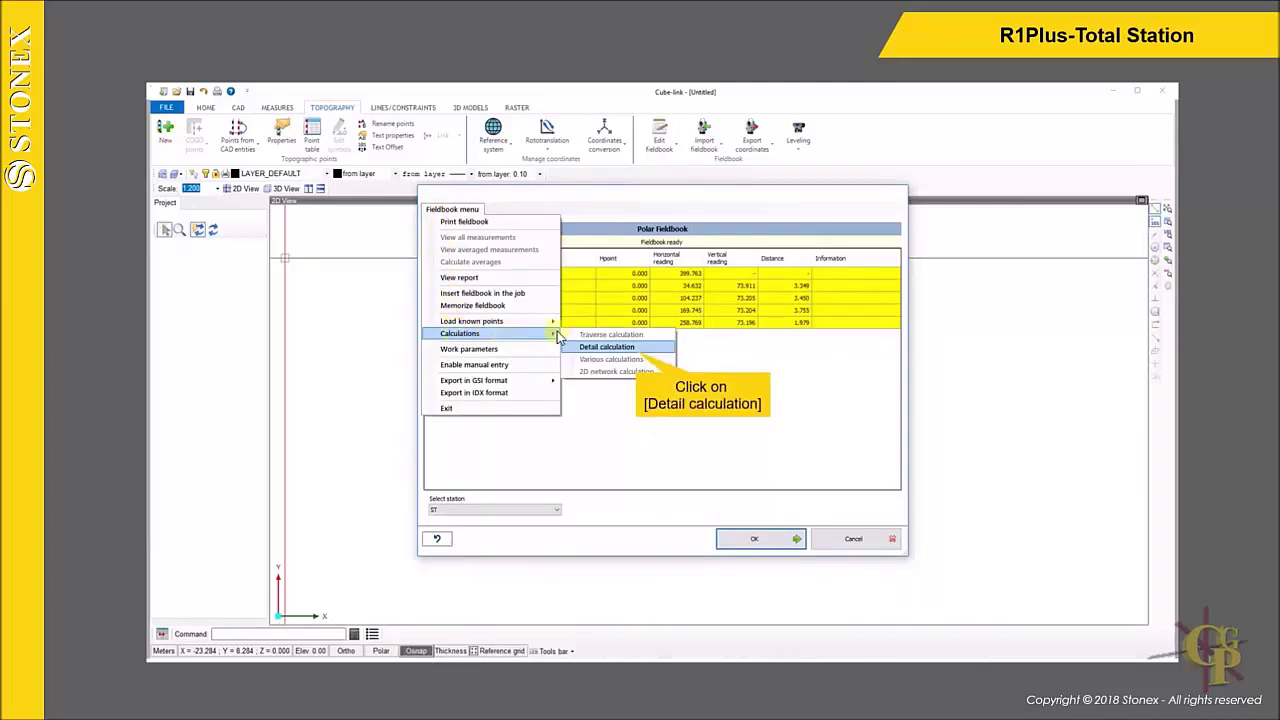
click(607, 350)
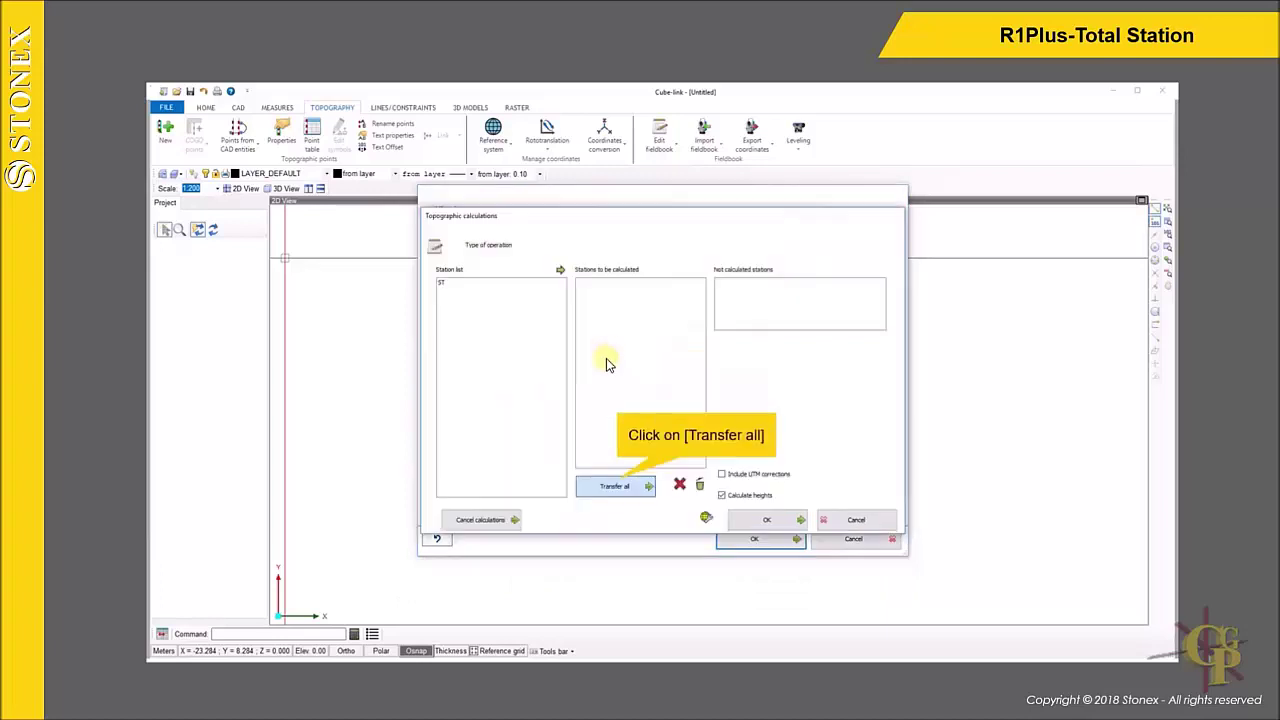
click(610, 490)
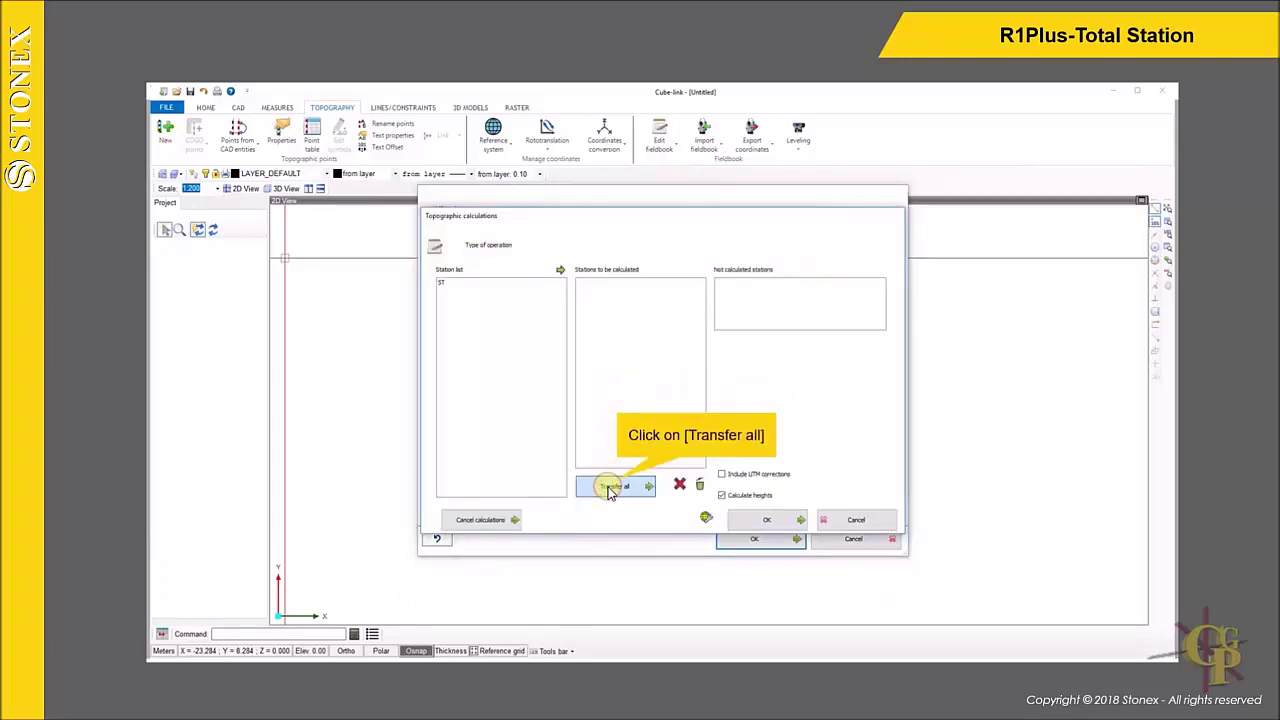
click(768, 520)
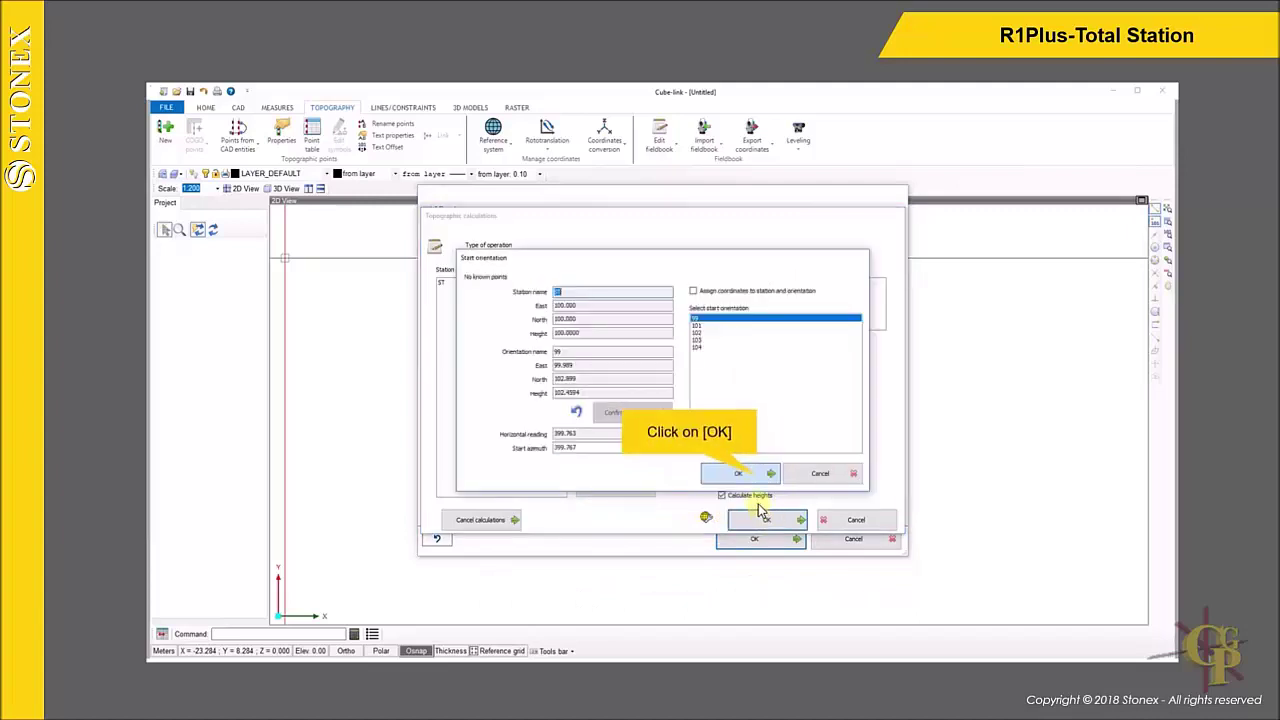
click(740, 477)
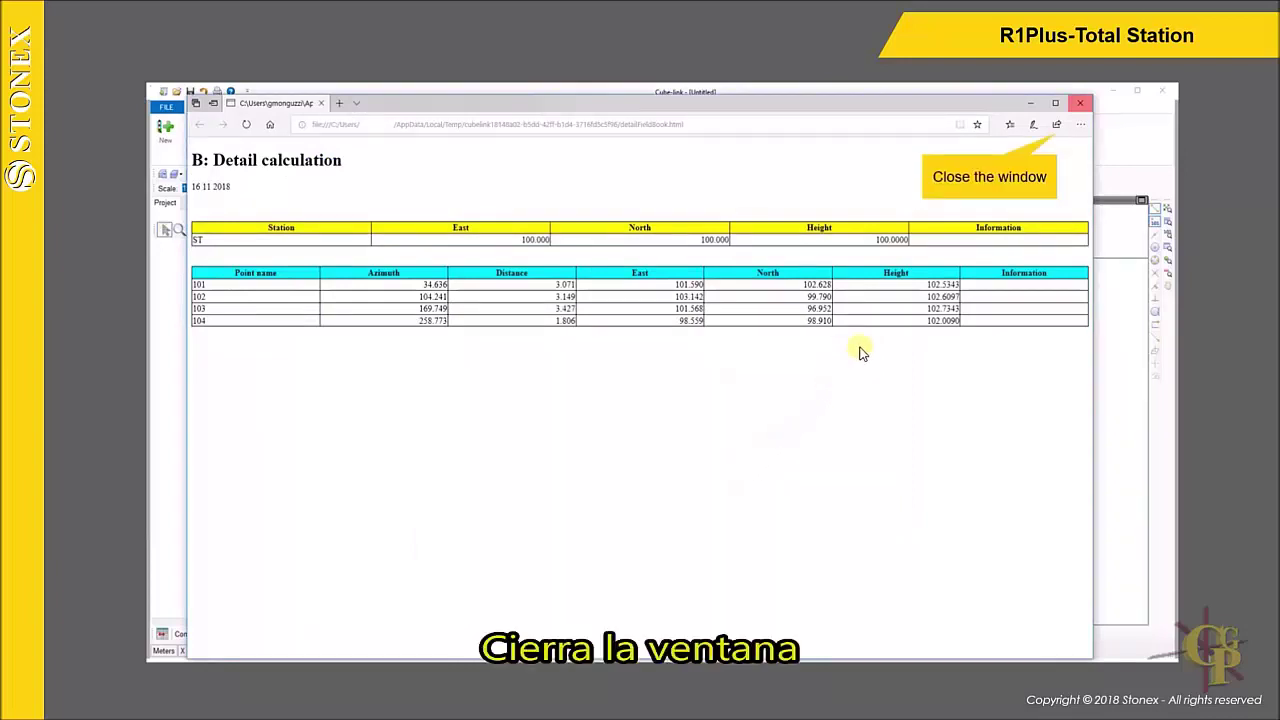
Step: Close the report without saving, confirm the results, and plot points 99 and 101–104
click(1081, 105)
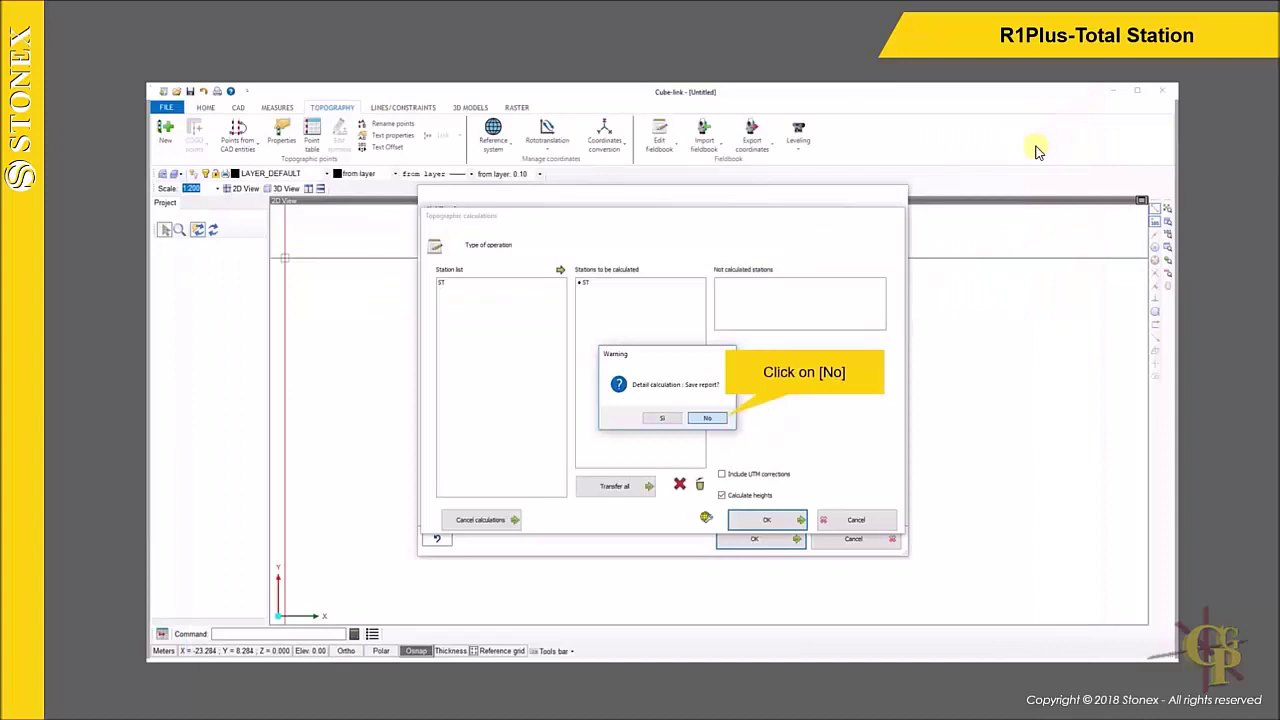
click(712, 420)
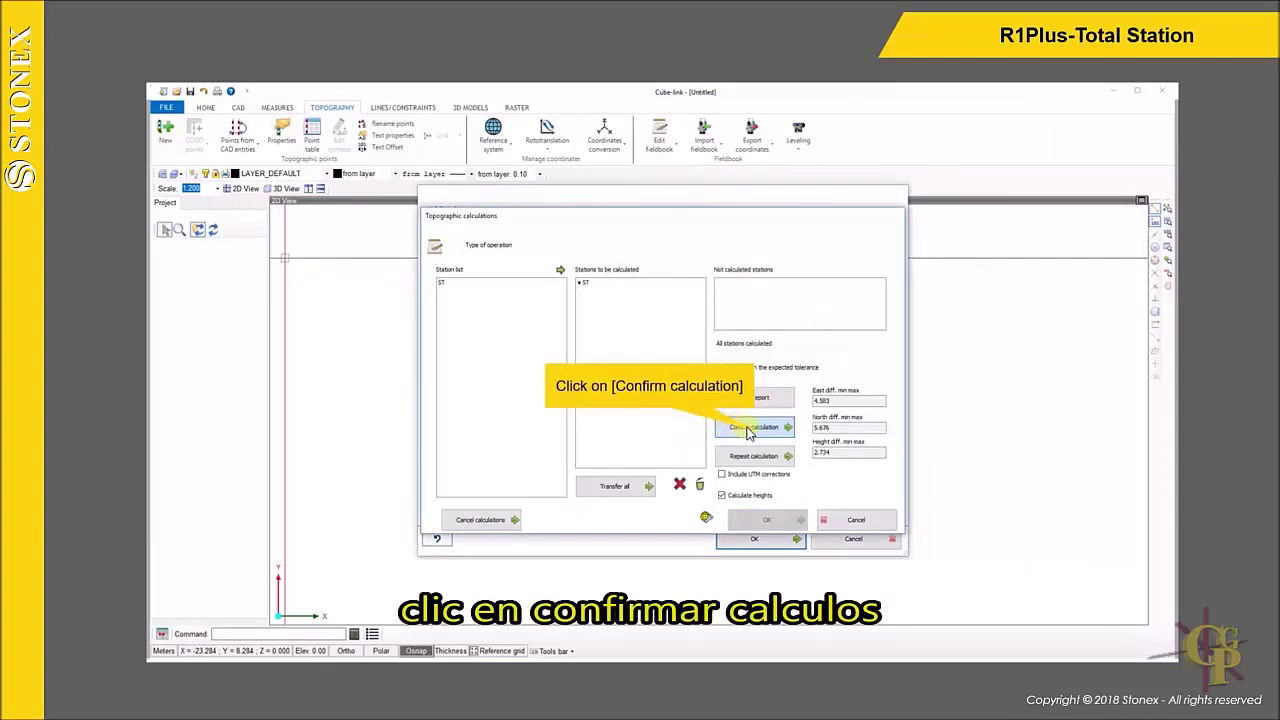
click(760, 429)
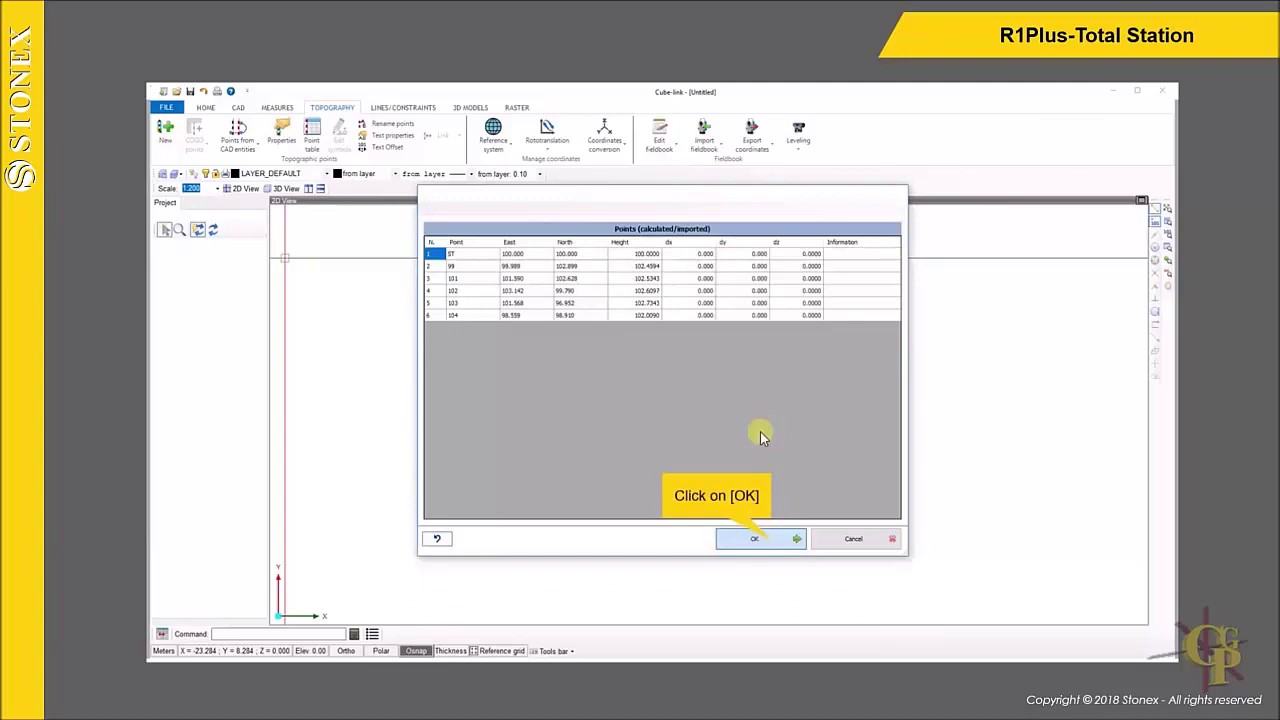
click(760, 540)
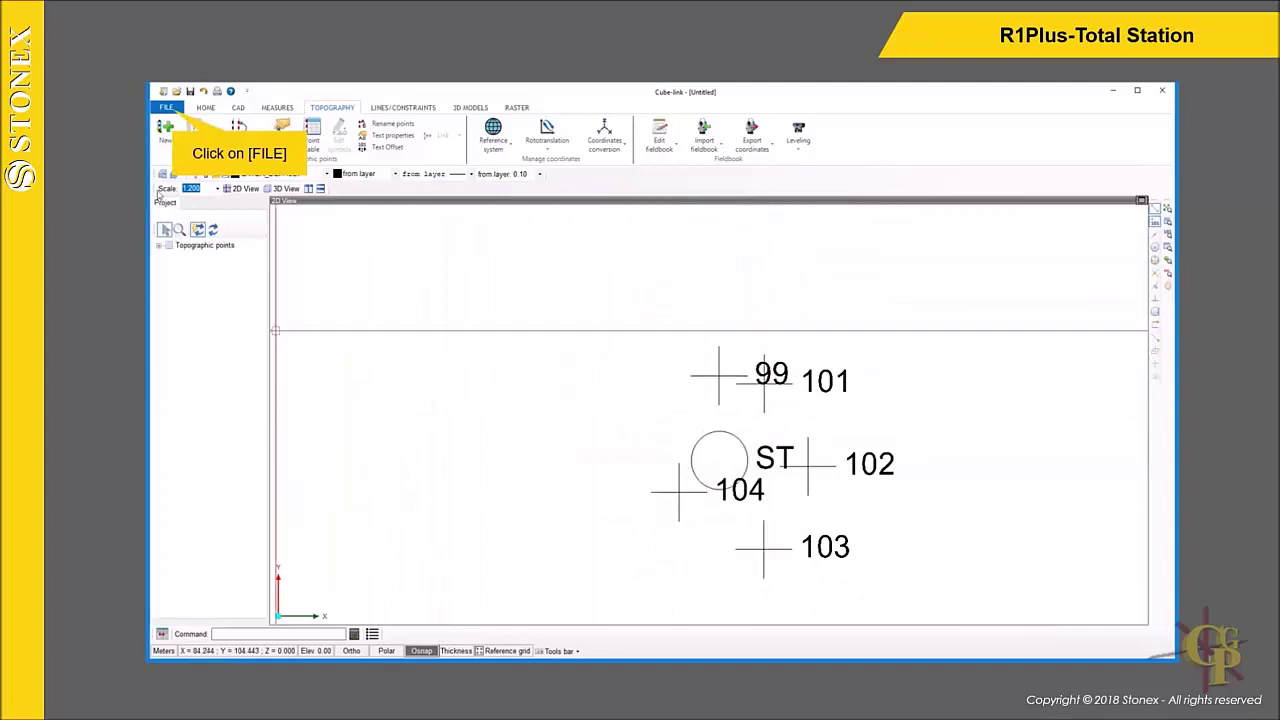
Step: Save the project with Save as to the Desktop under the name survey
click(166, 107)
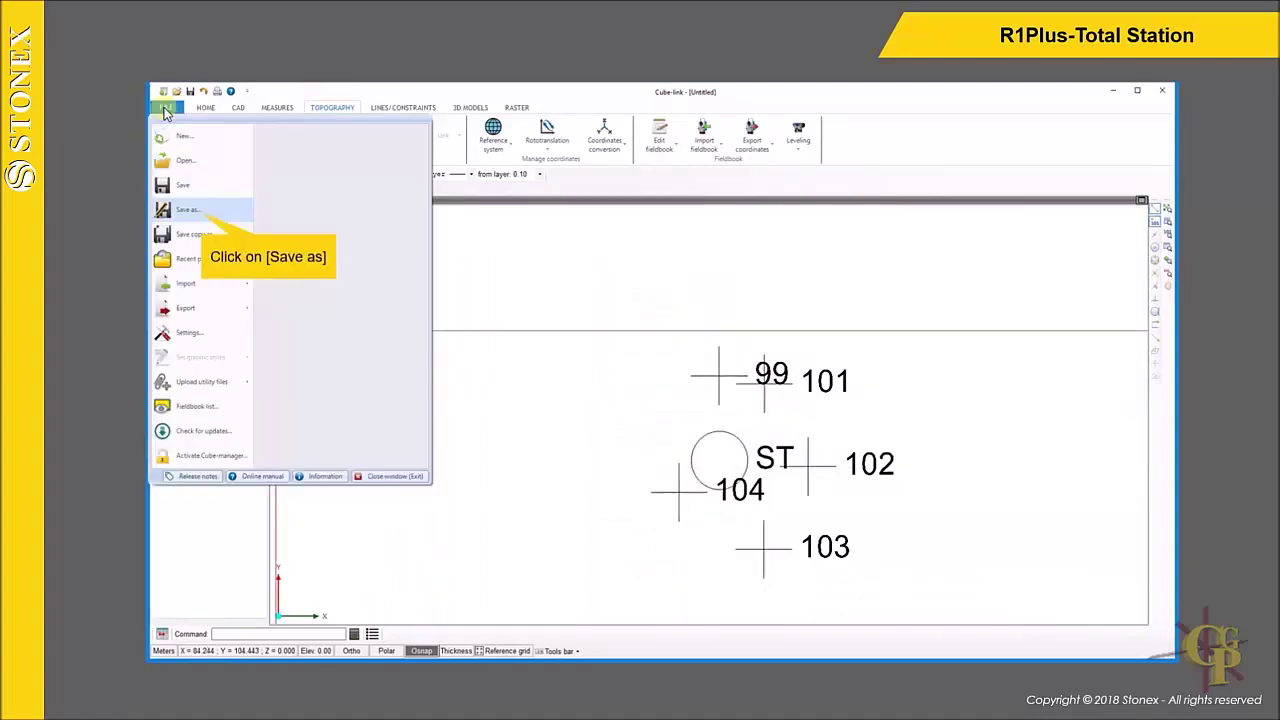
click(250, 216)
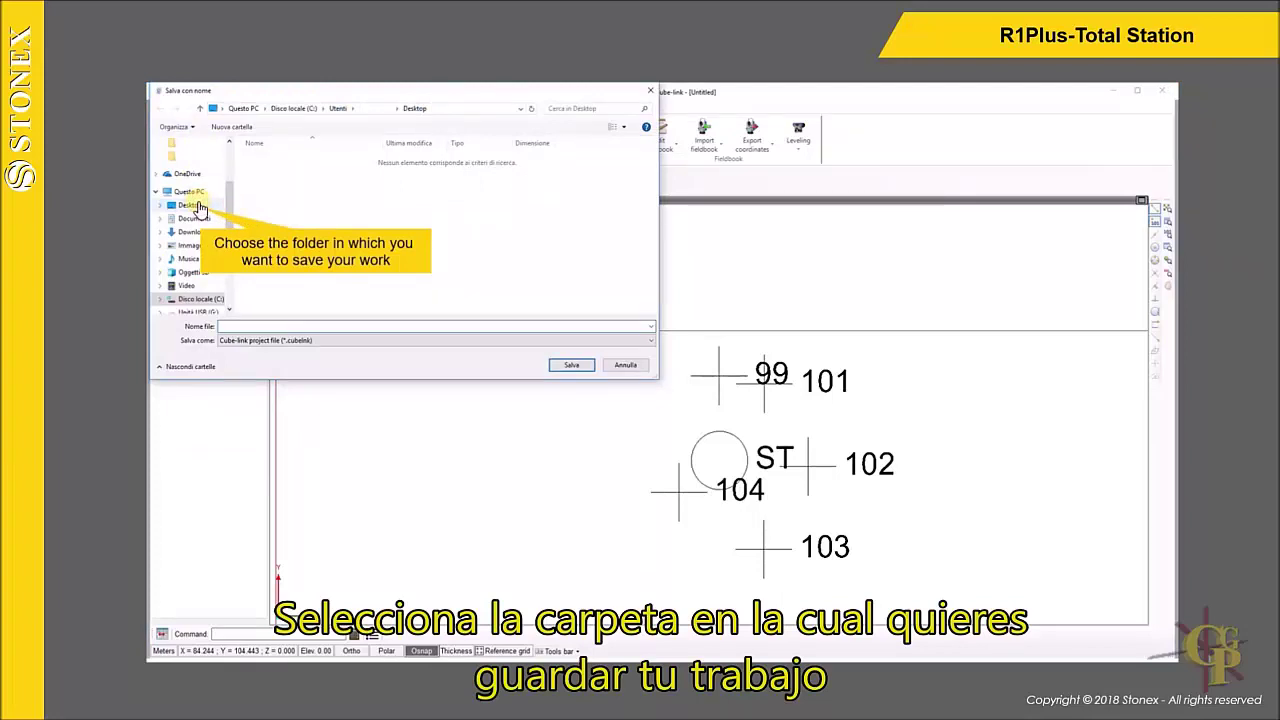
click(199, 206)
click(219, 327)
text(Survey)
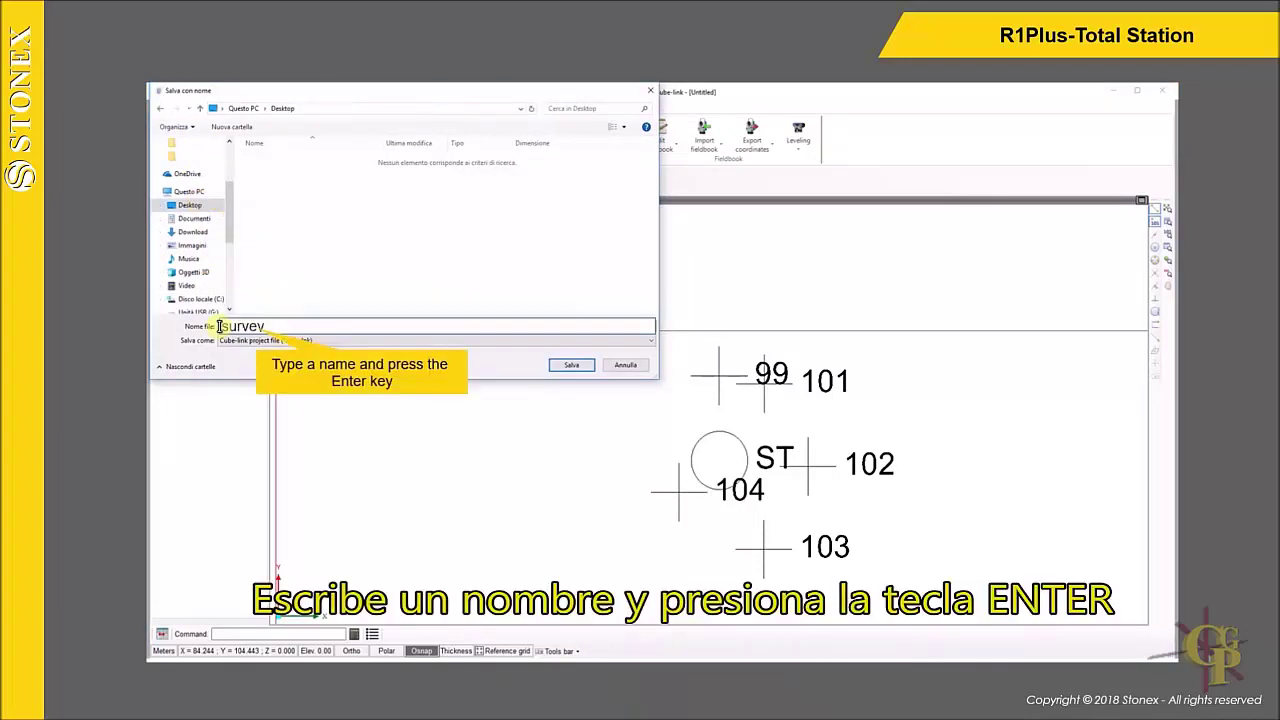
key(Return)
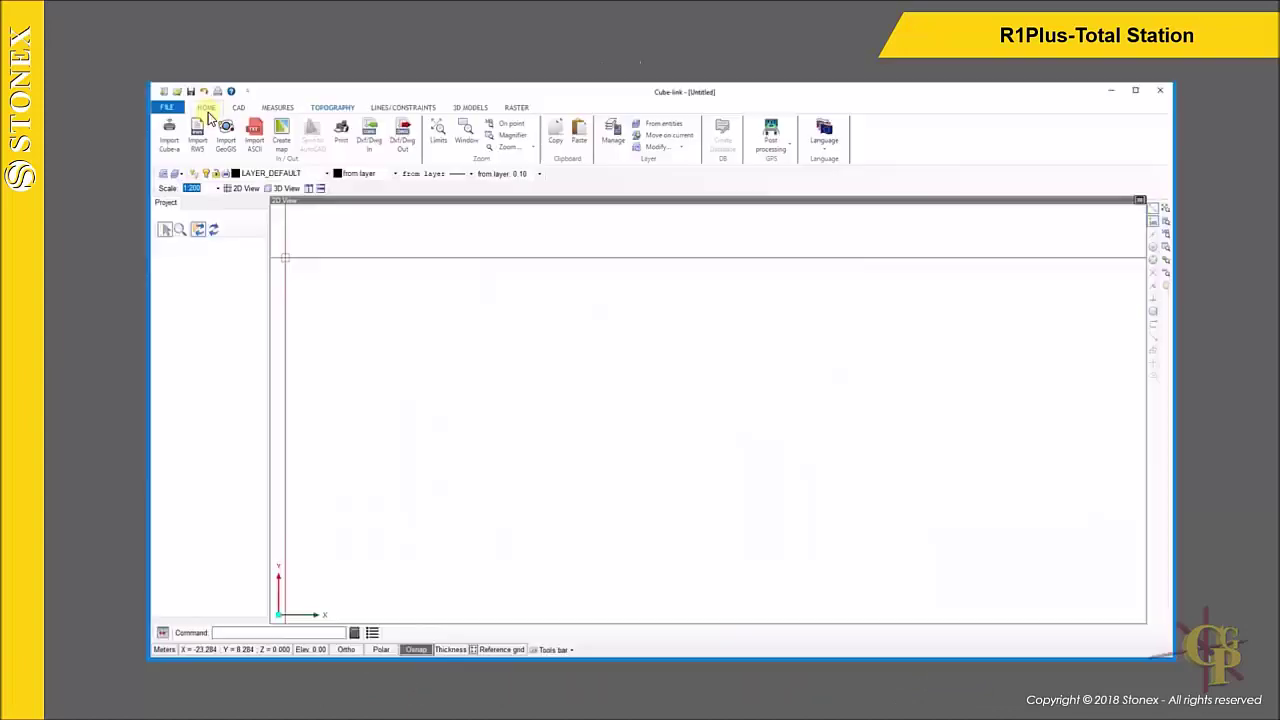
Step: Start a Topography fieldbook import for the R1/R15 instrument model
click(336, 107)
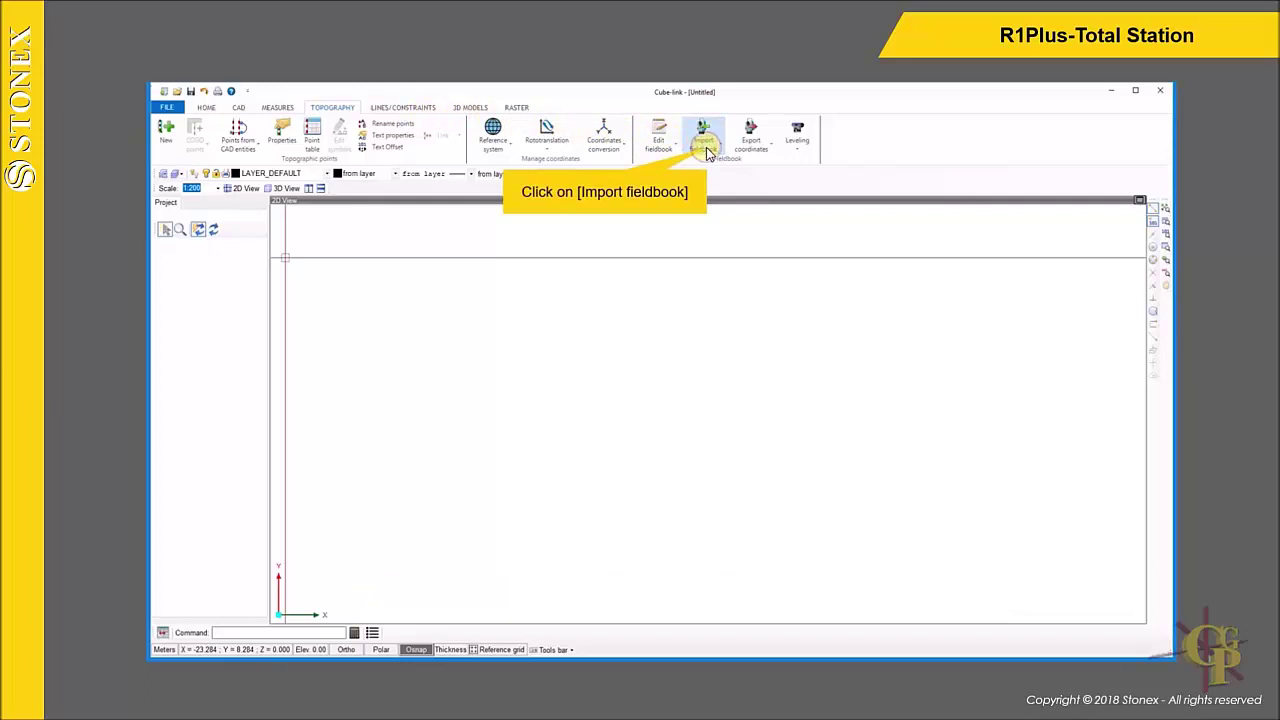
click(705, 151)
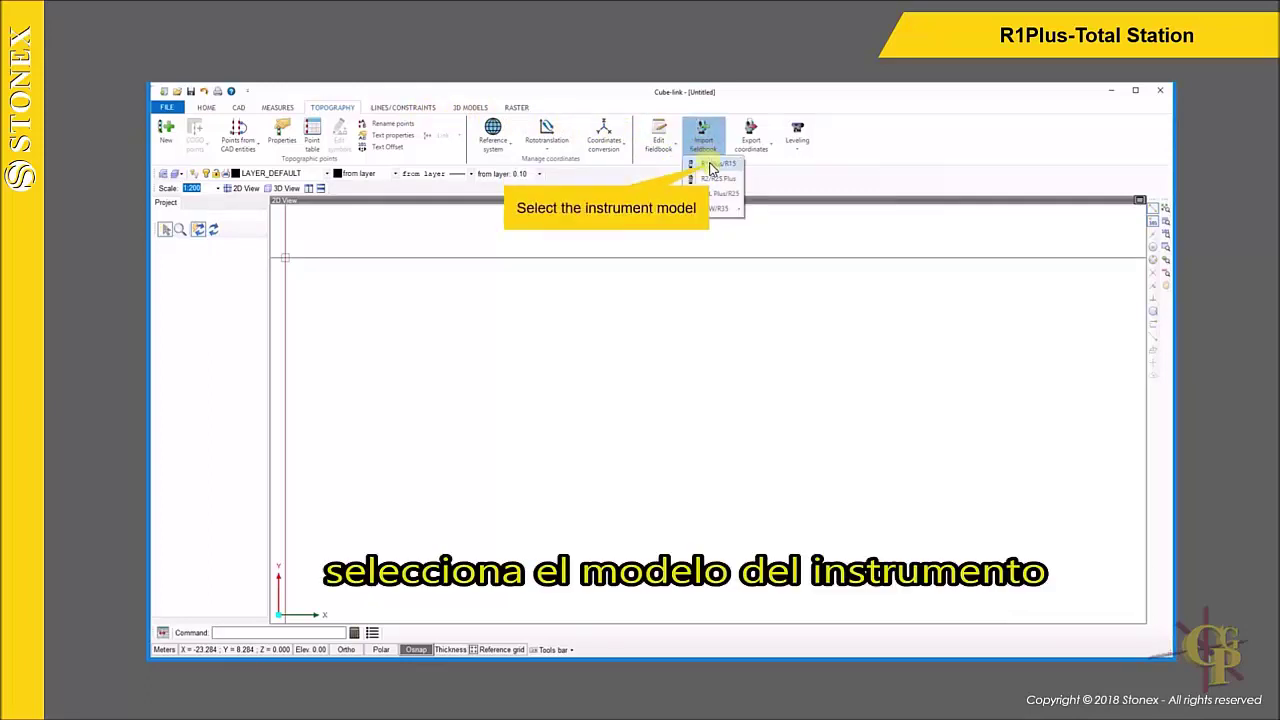
click(709, 165)
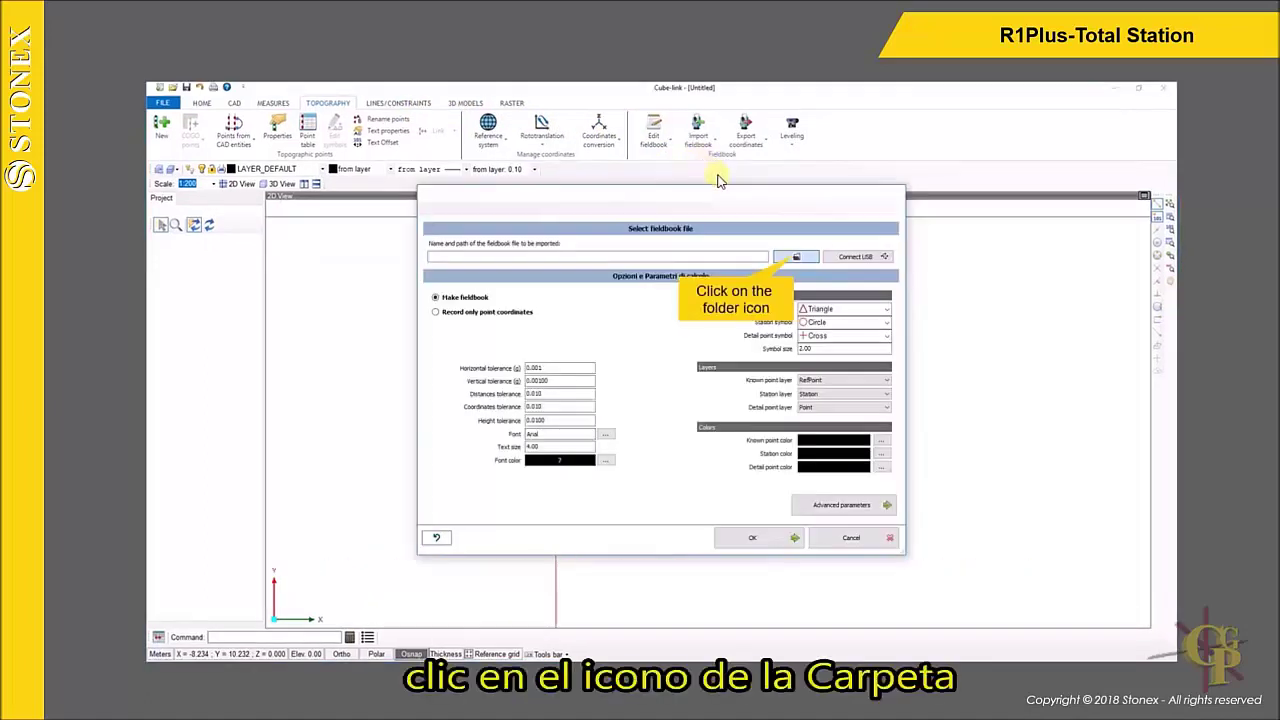
Step: Browse to the MSDCOPY folder on removable drive E: and select SURVEY.DAT
click(796, 259)
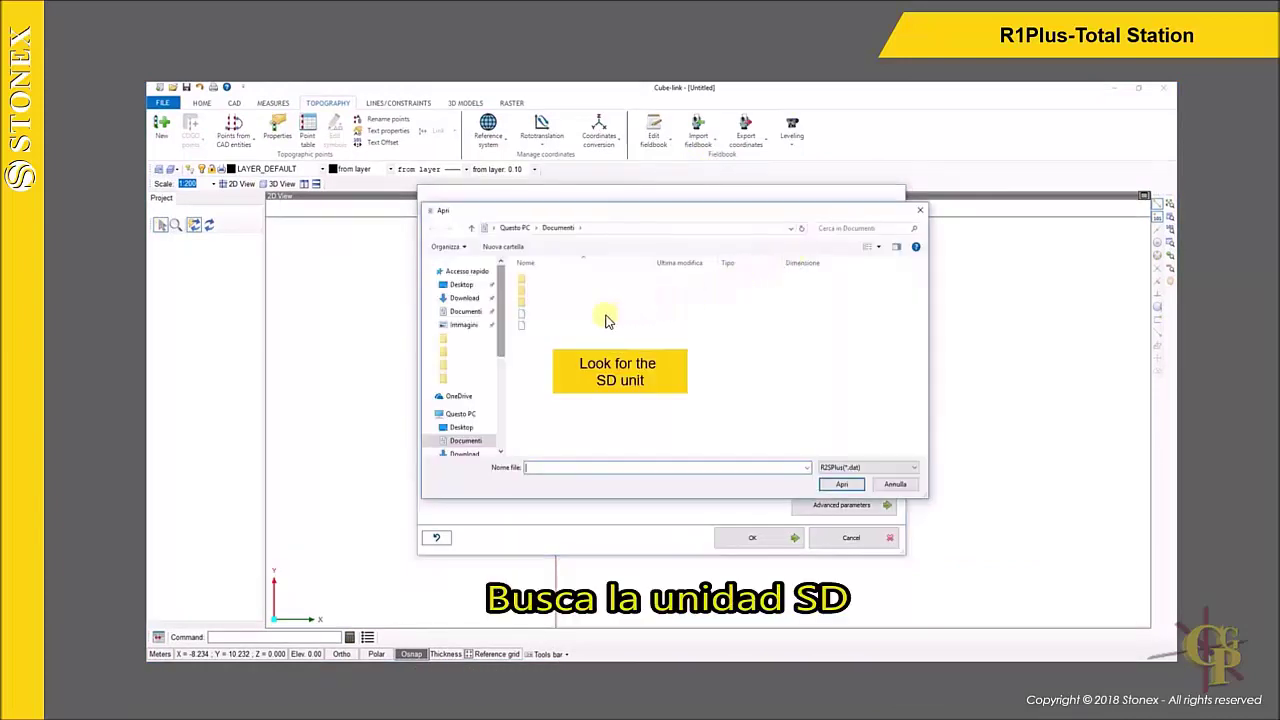
drag(497, 331, 505, 413)
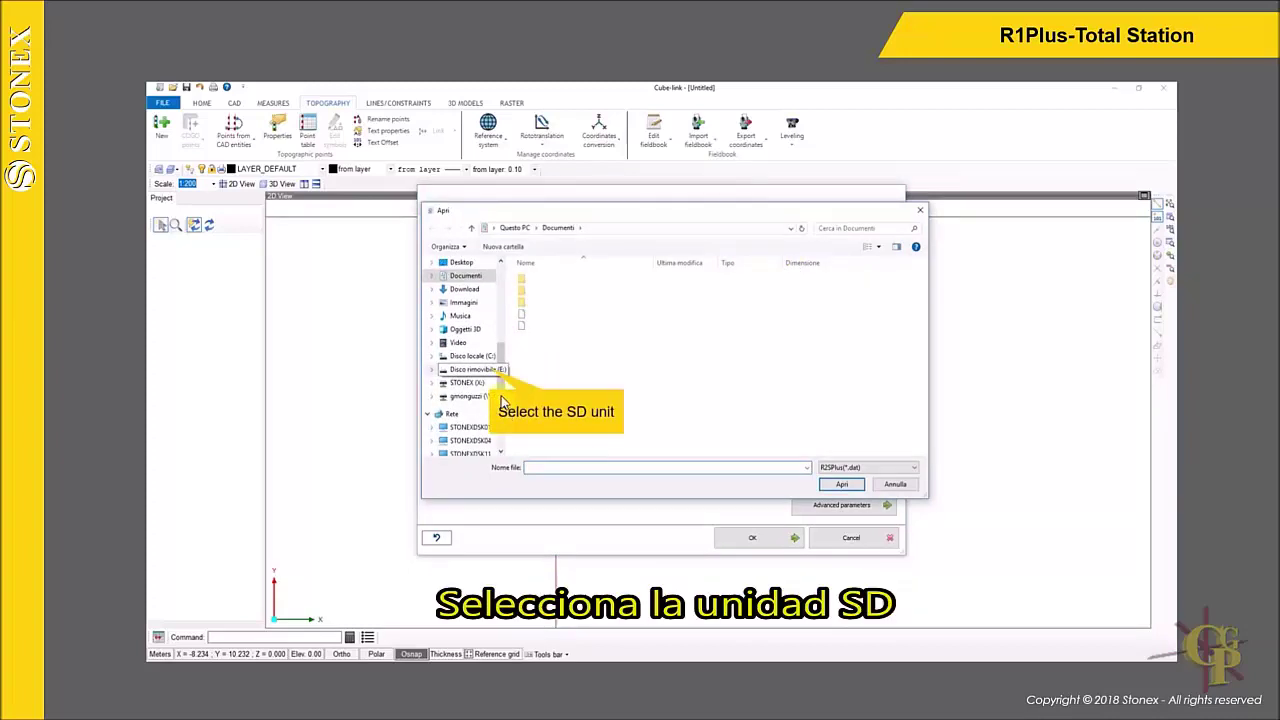
click(490, 370)
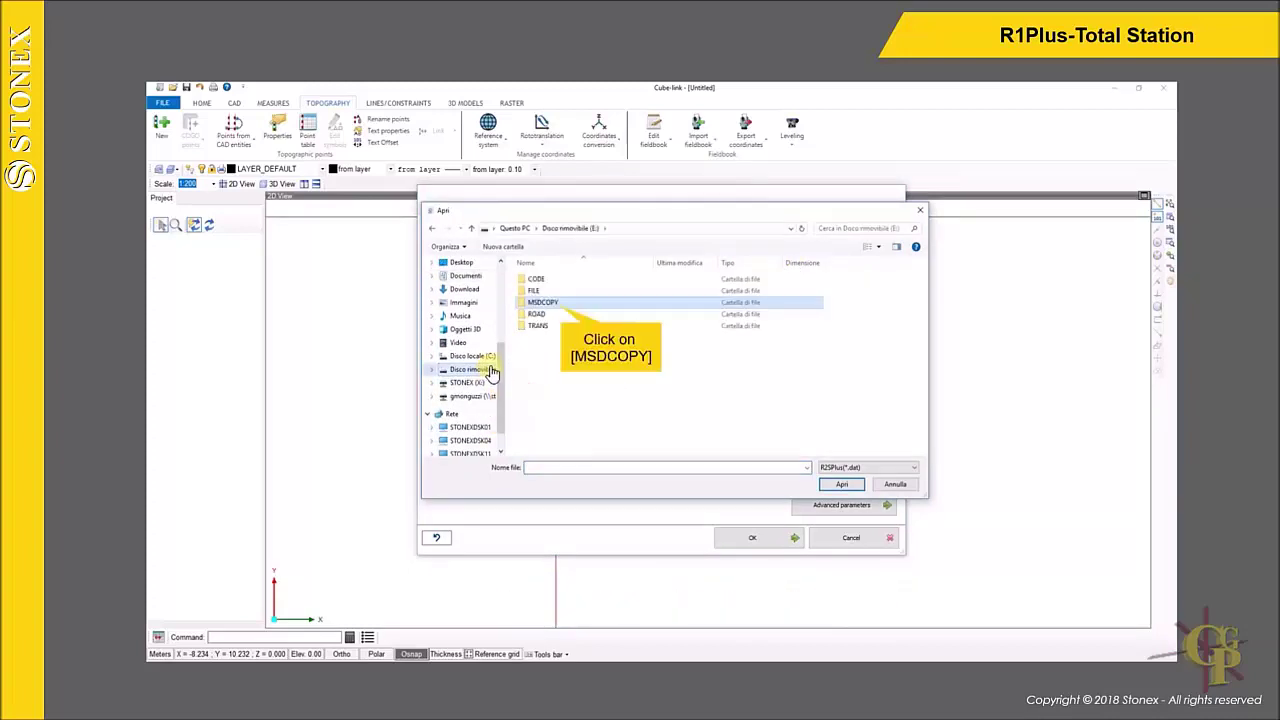
double_click(521, 303)
click(521, 303)
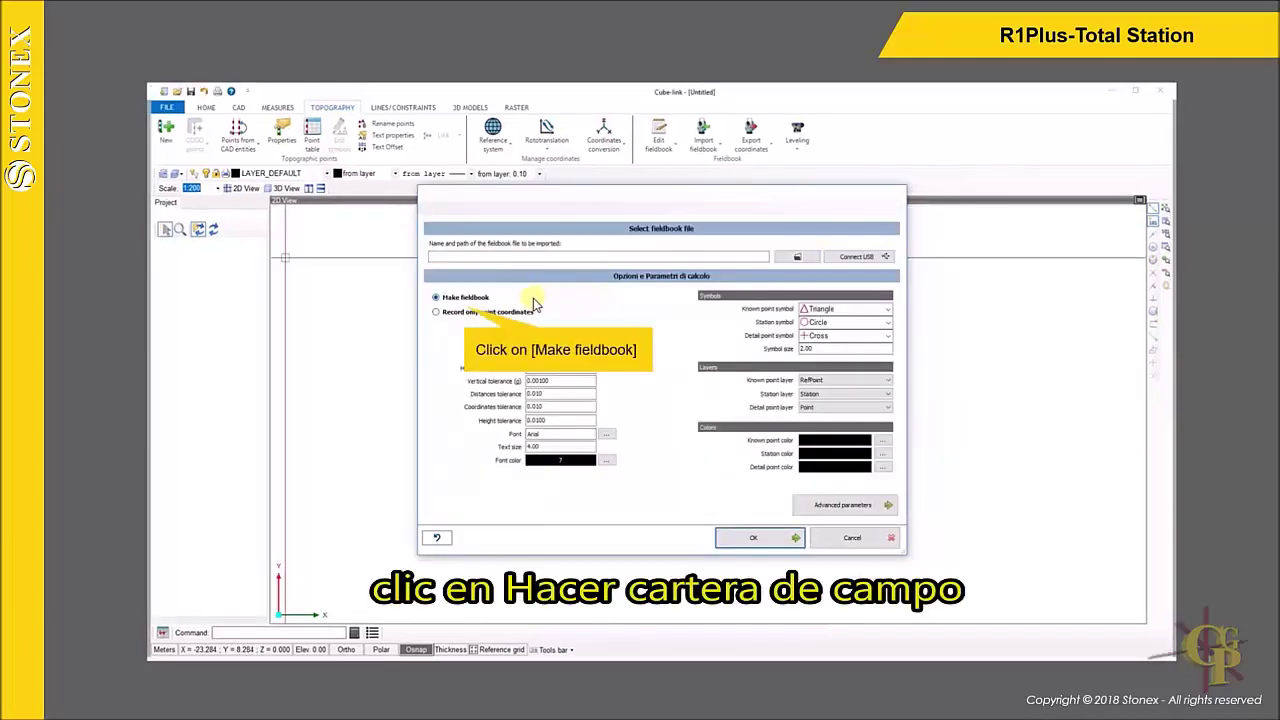
Step: Pick Make fieldbook, check Advanced parameters, then load ST's polar readings to points 101–104
click(466, 299)
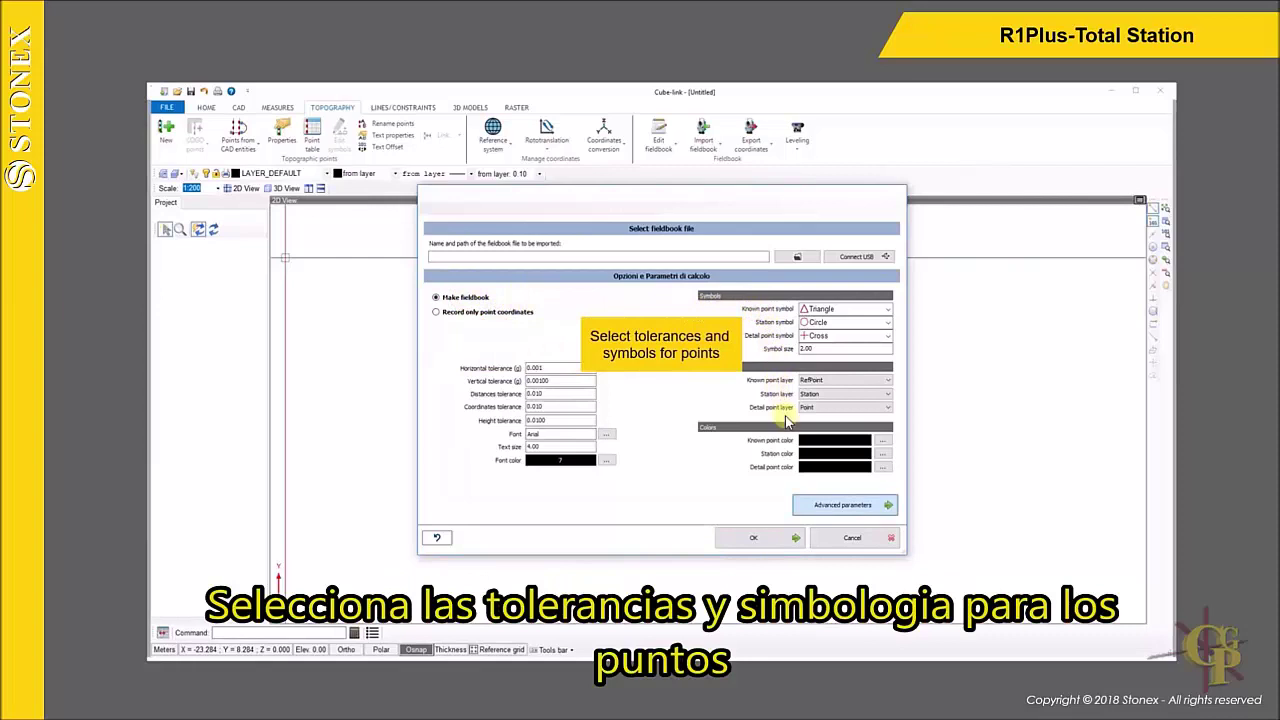
click(803, 506)
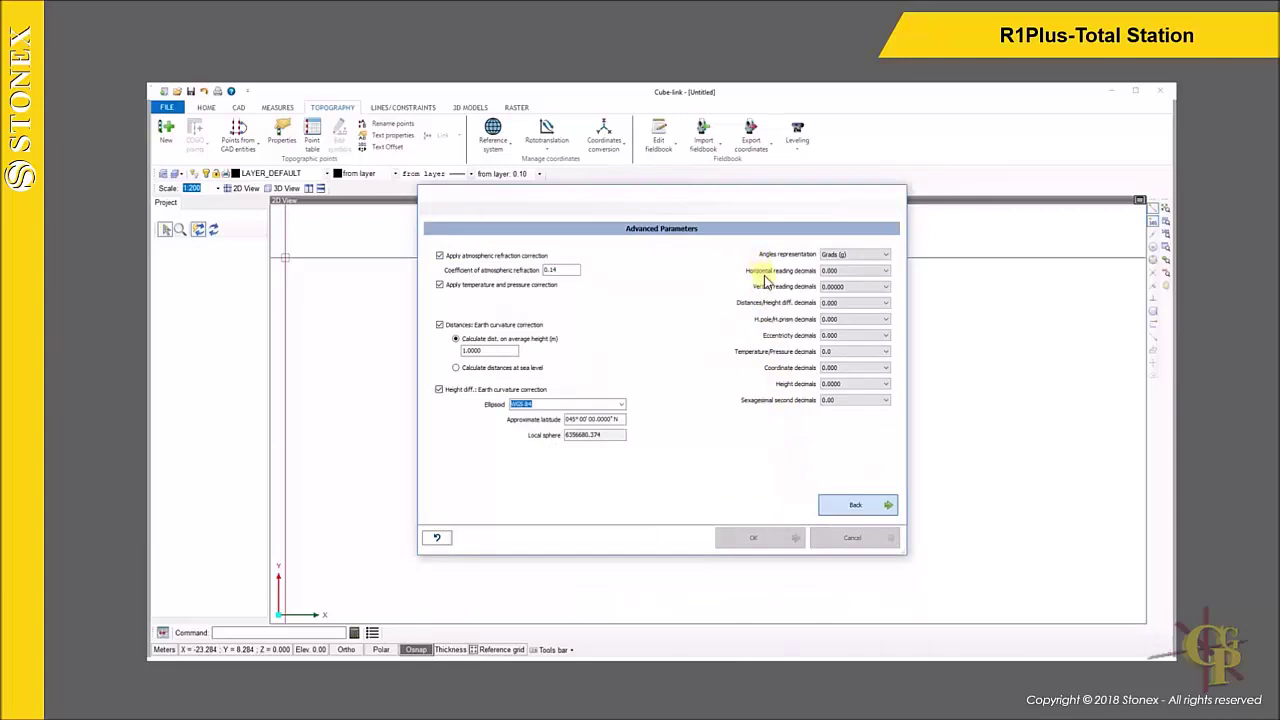
click(859, 506)
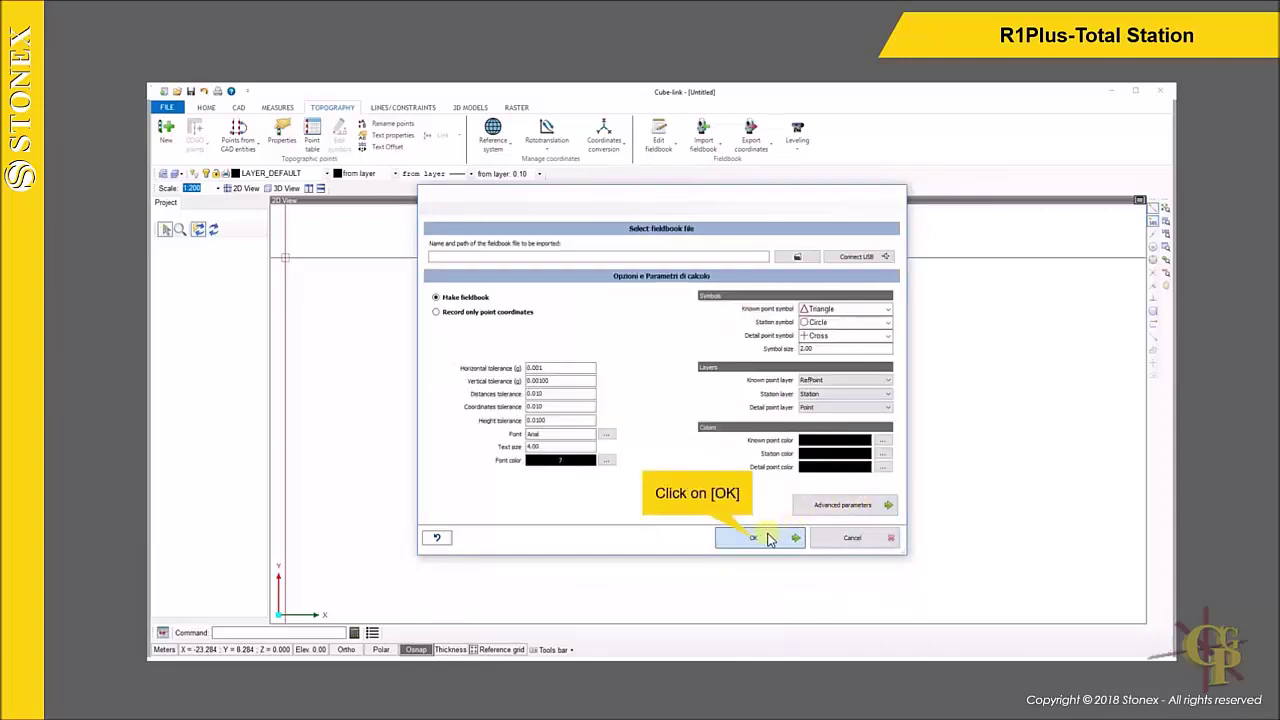
click(753, 539)
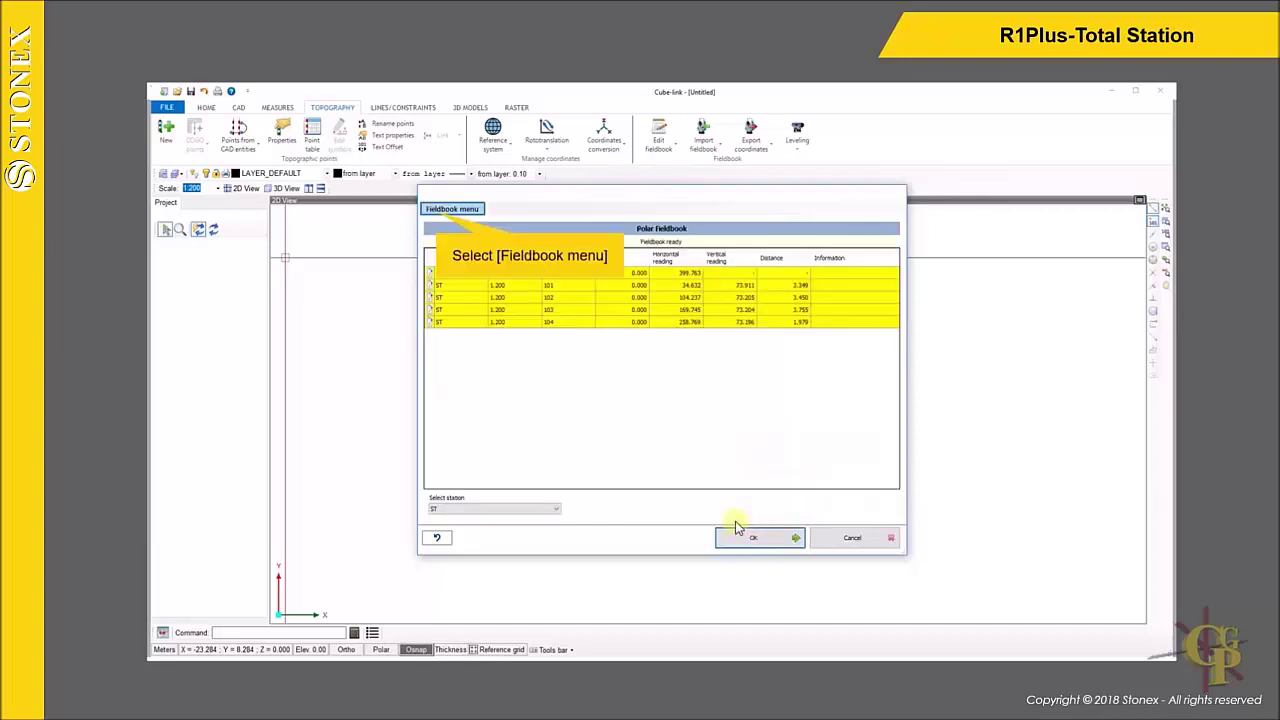
Step: Run a detail calculation on all stations, accepting point 99 as ST's start orientation
click(437, 214)
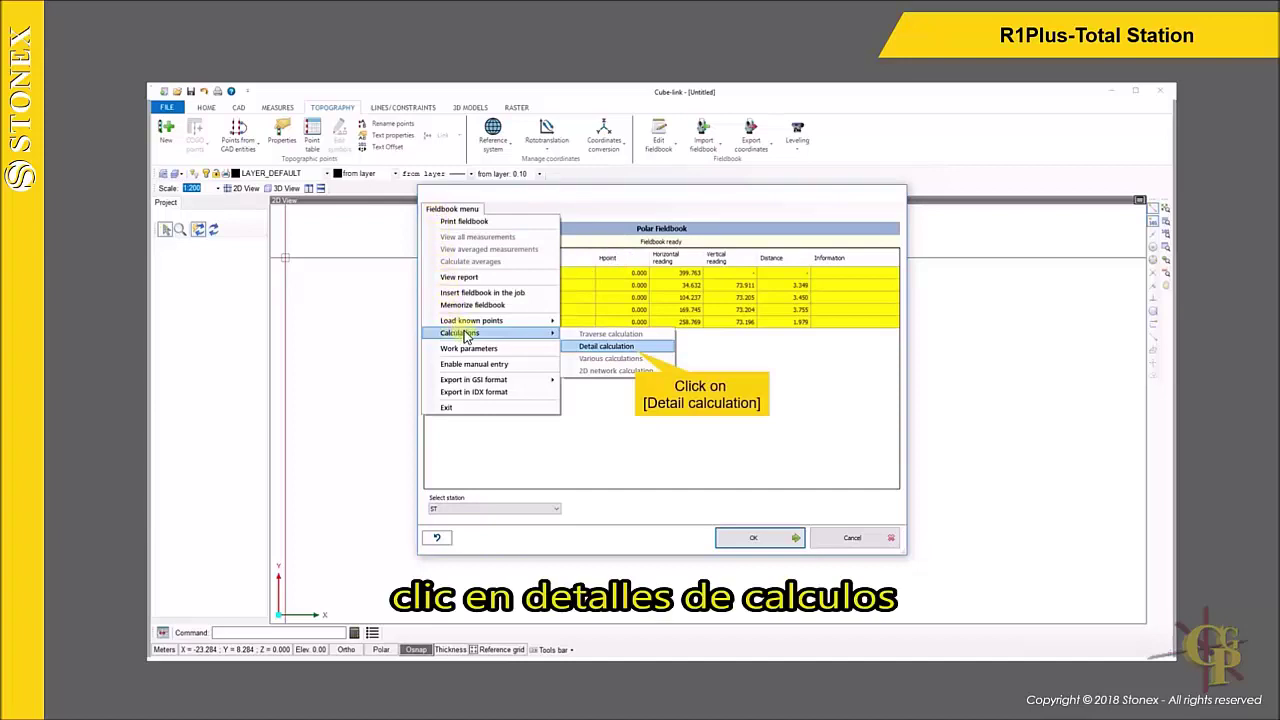
click(607, 347)
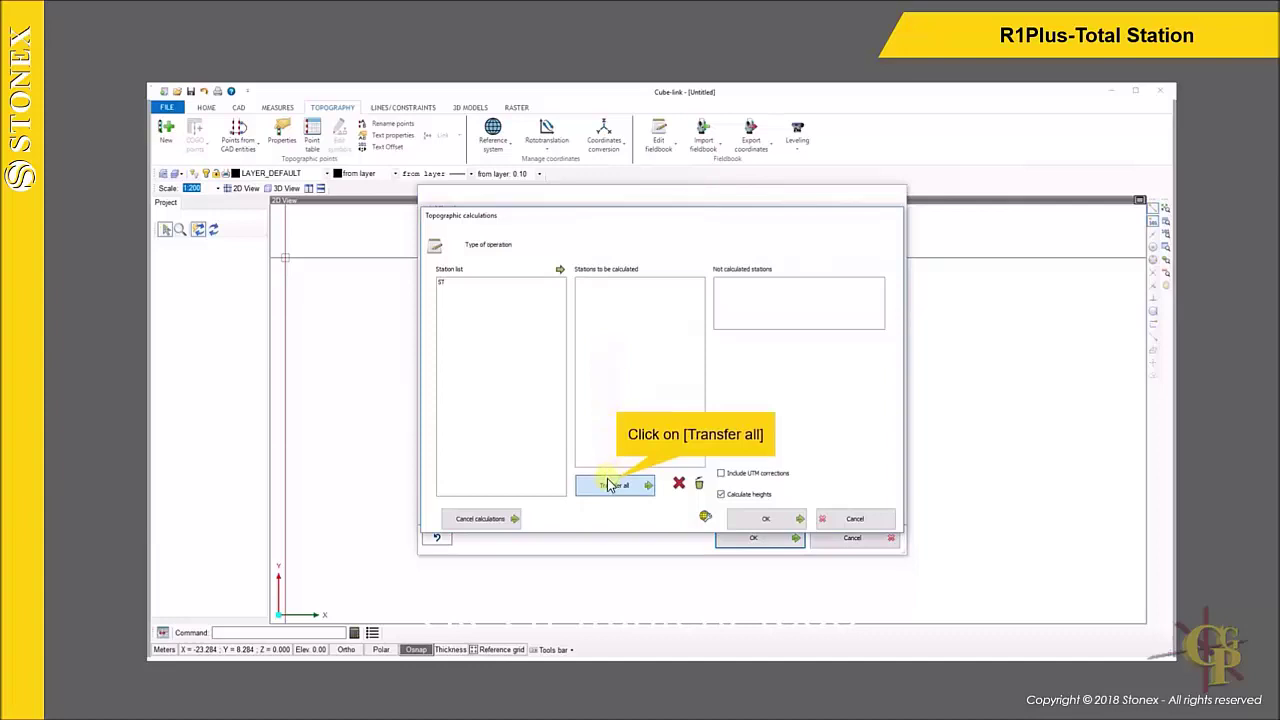
click(607, 488)
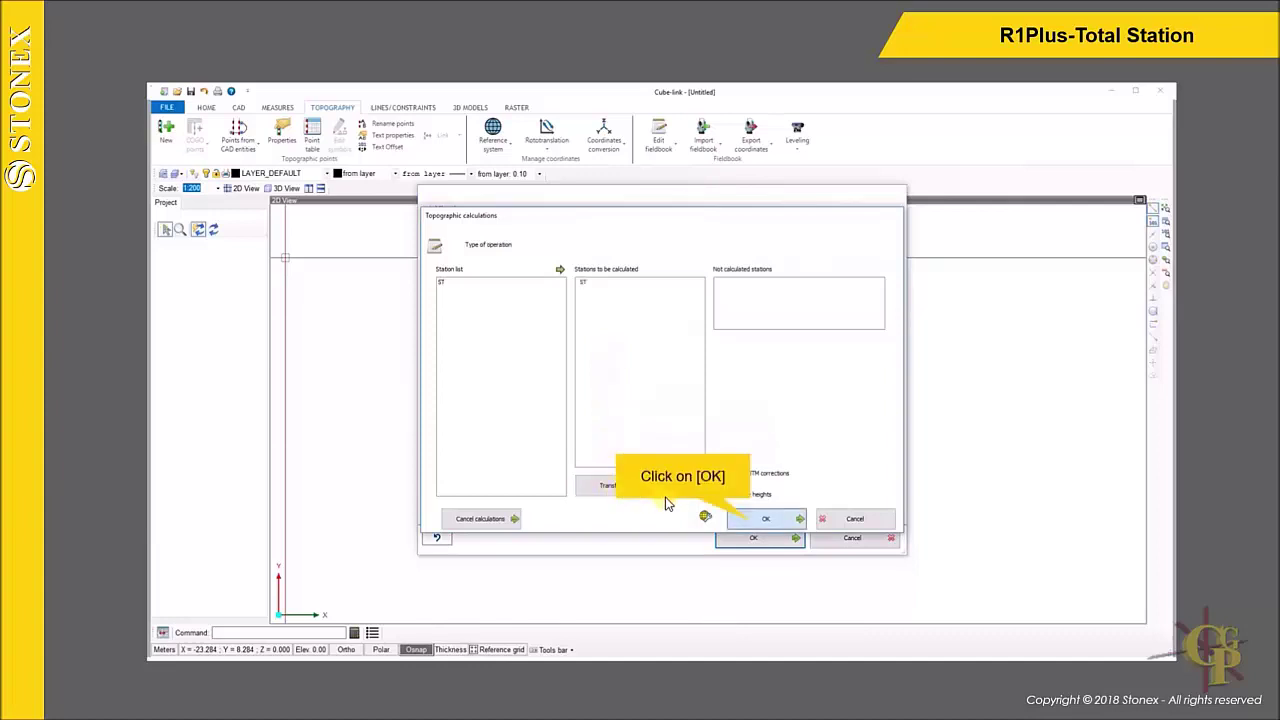
click(767, 520)
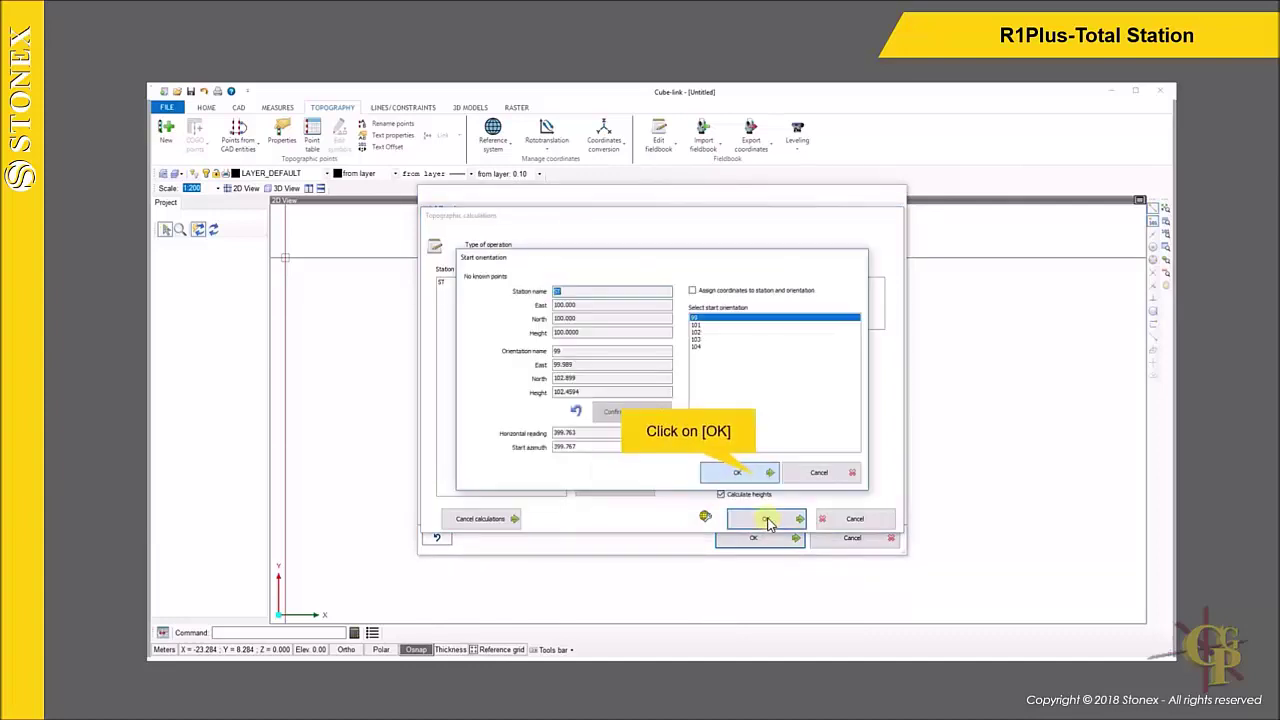
click(737, 474)
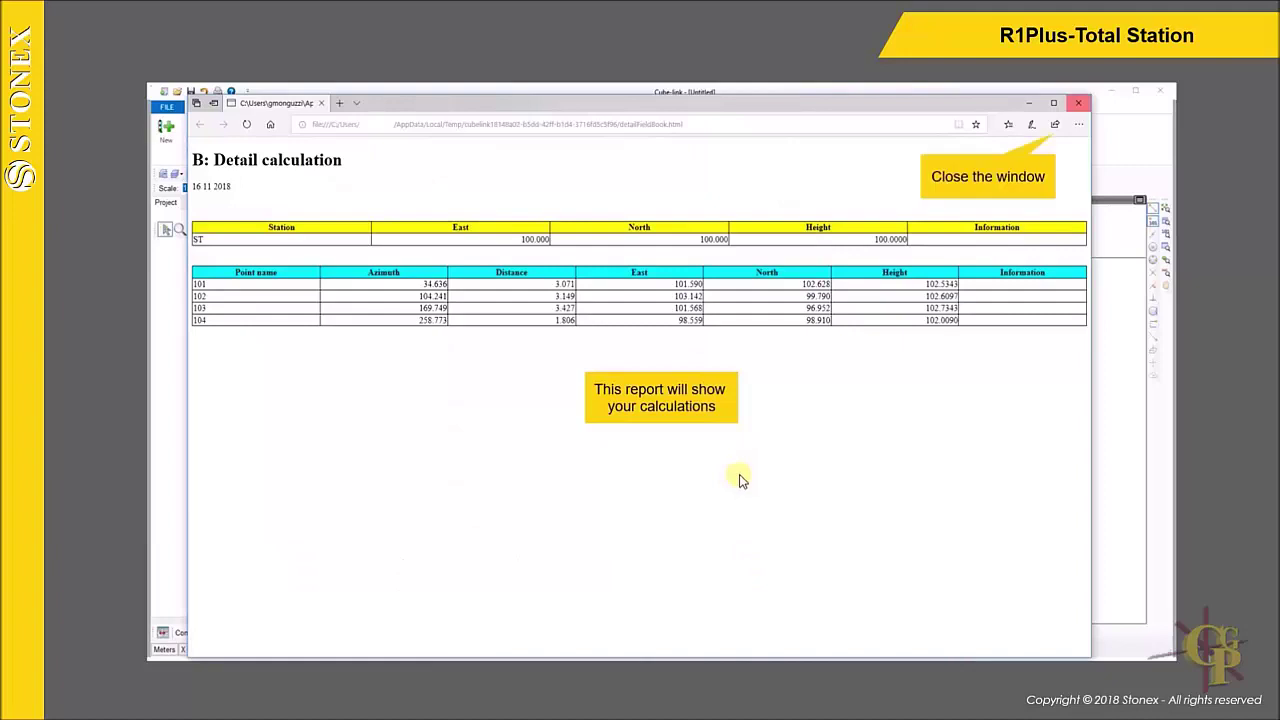
Step: Close the calculation report without saving it and confirm the calculated coordinates
click(1078, 103)
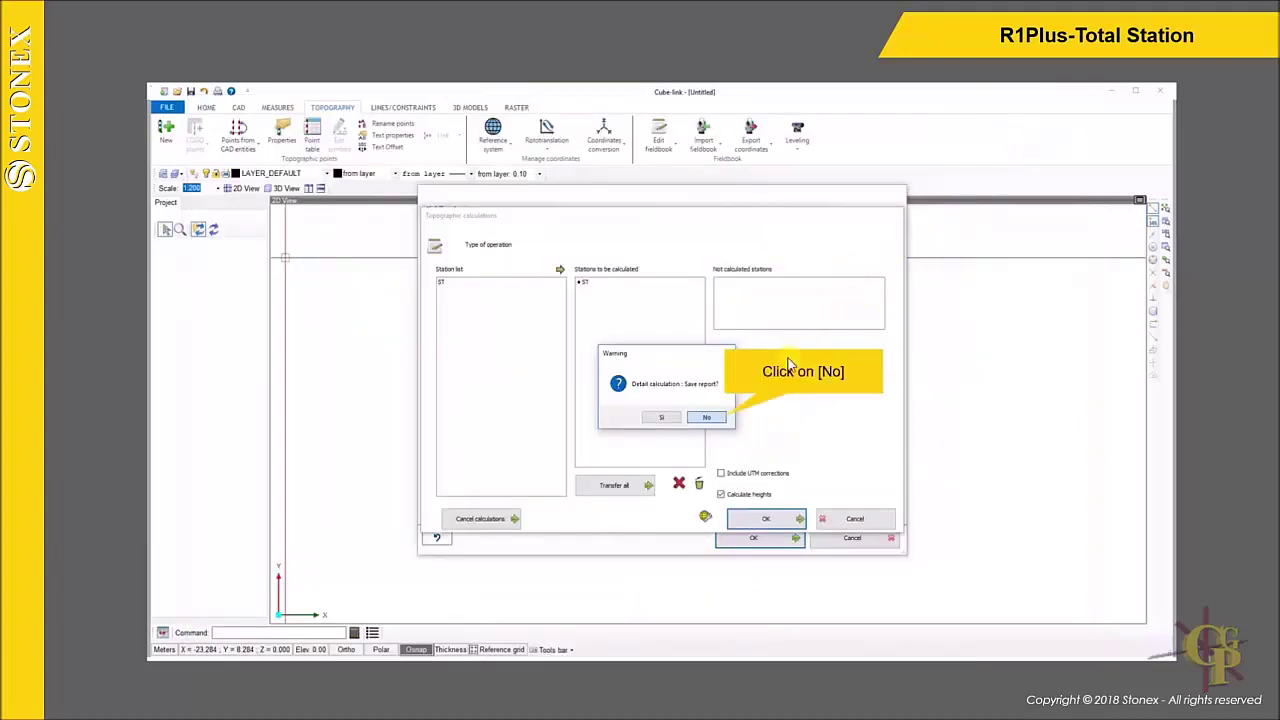
click(712, 420)
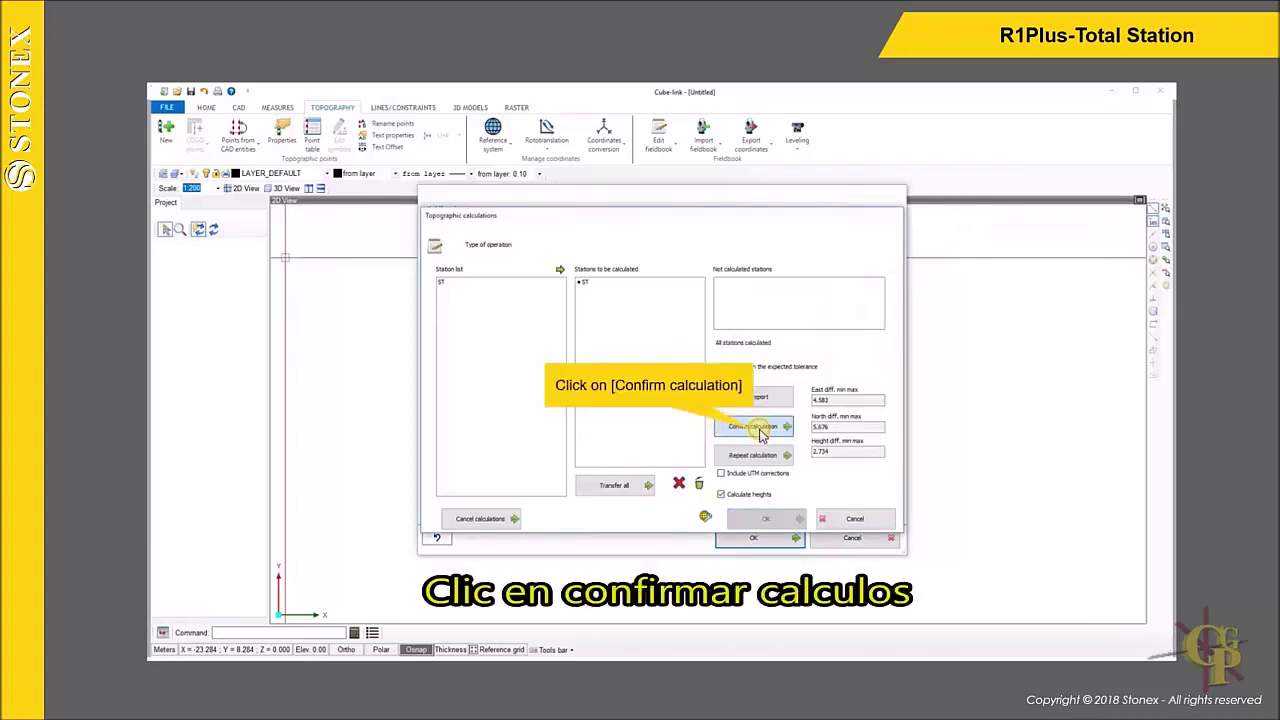
click(758, 427)
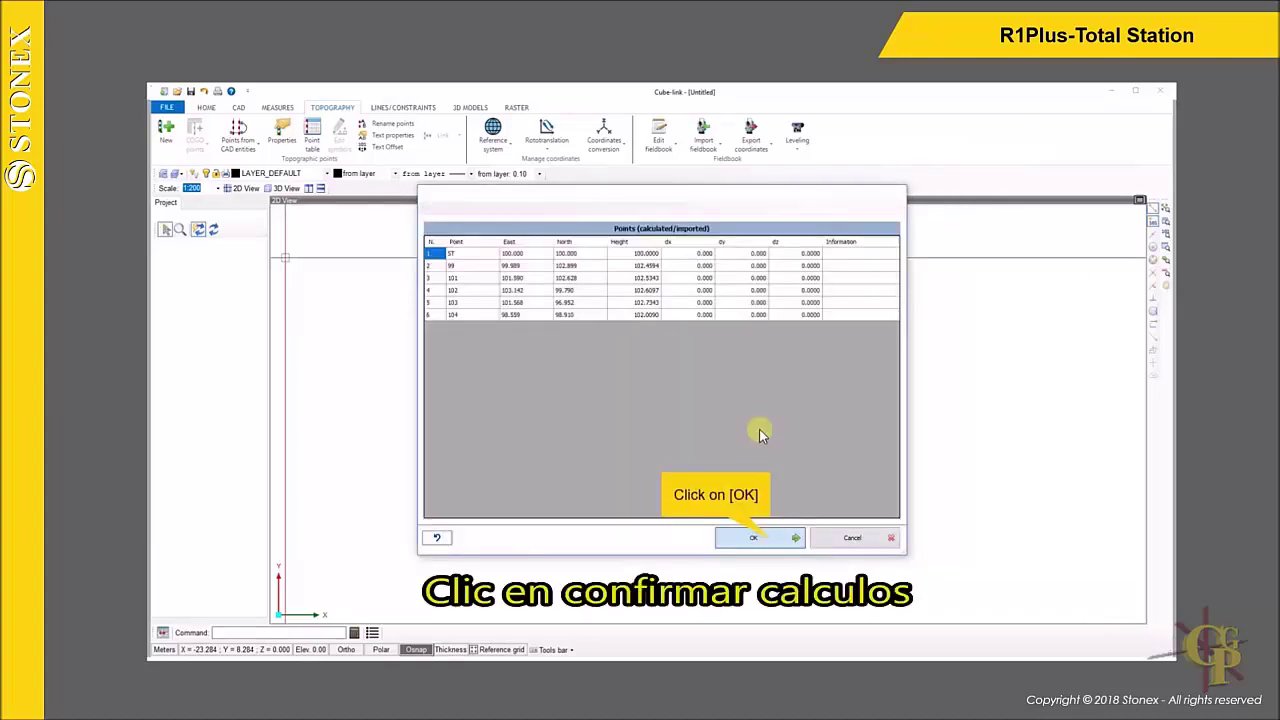
Step: Plot ST, 99 and 101–104 in 2D, then save to the Desktop as survey.cubelink
click(770, 540)
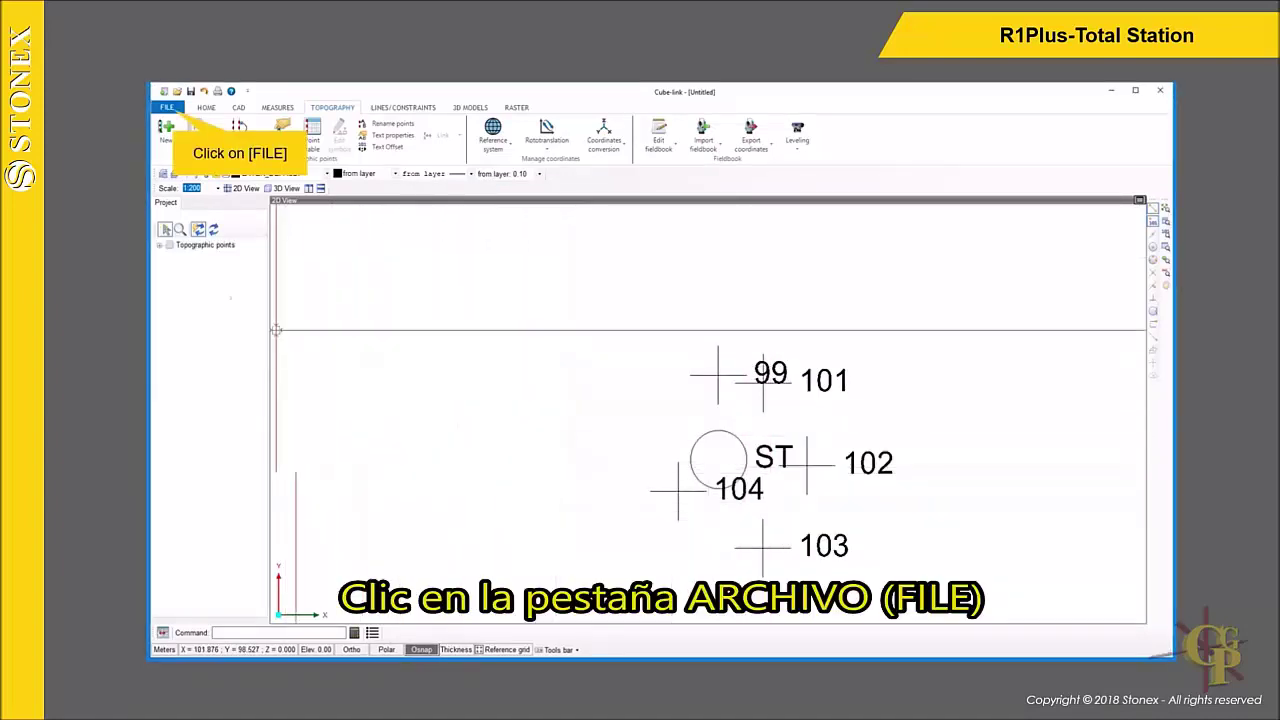
click(167, 107)
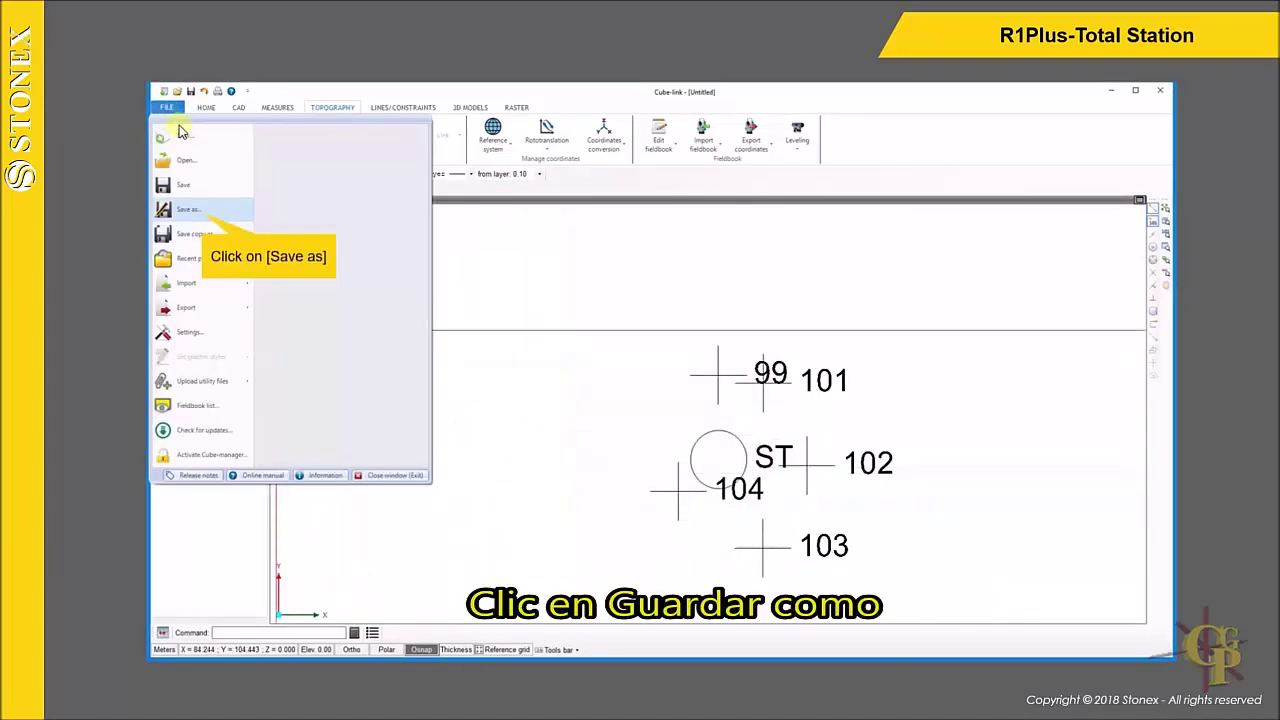
click(251, 216)
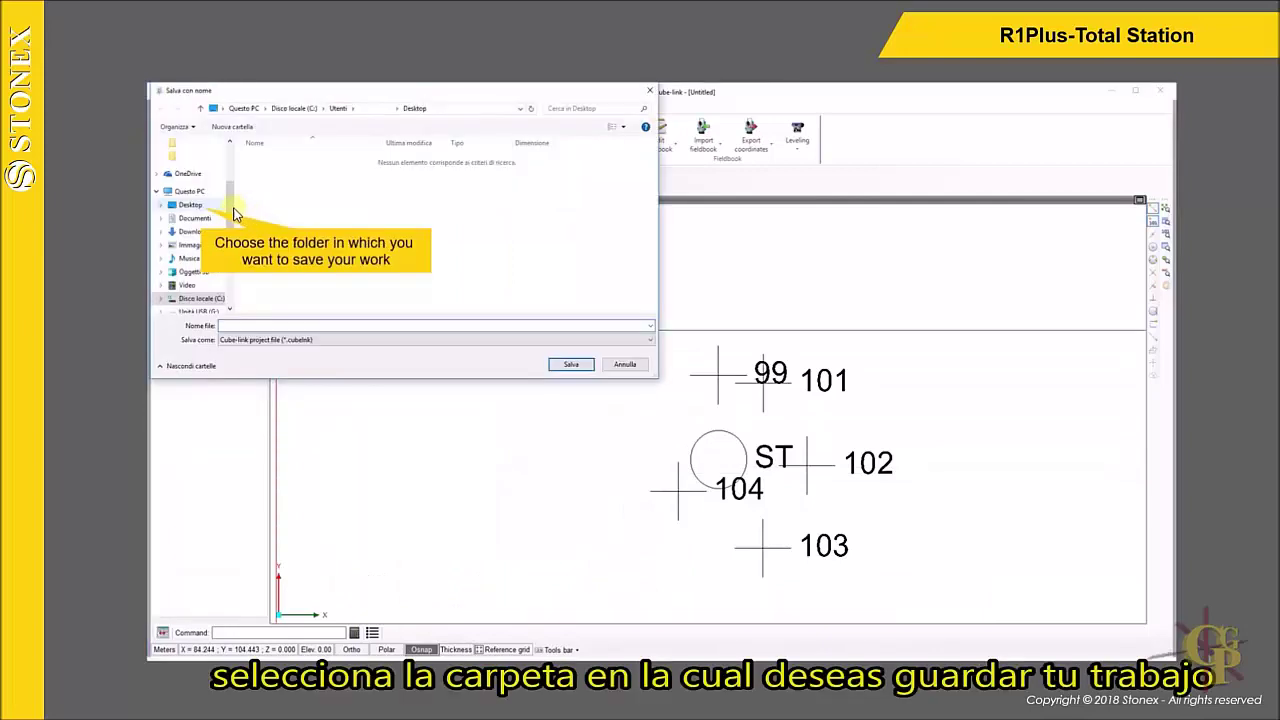
click(198, 205)
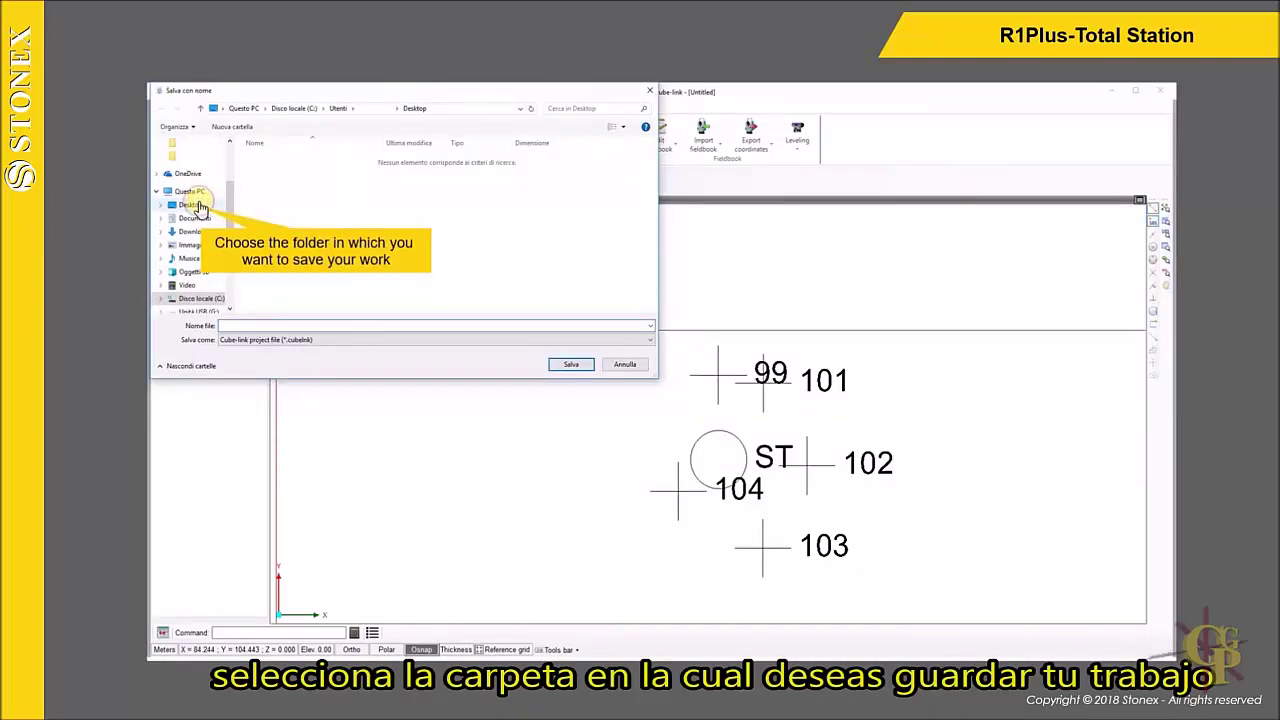
click(222, 326)
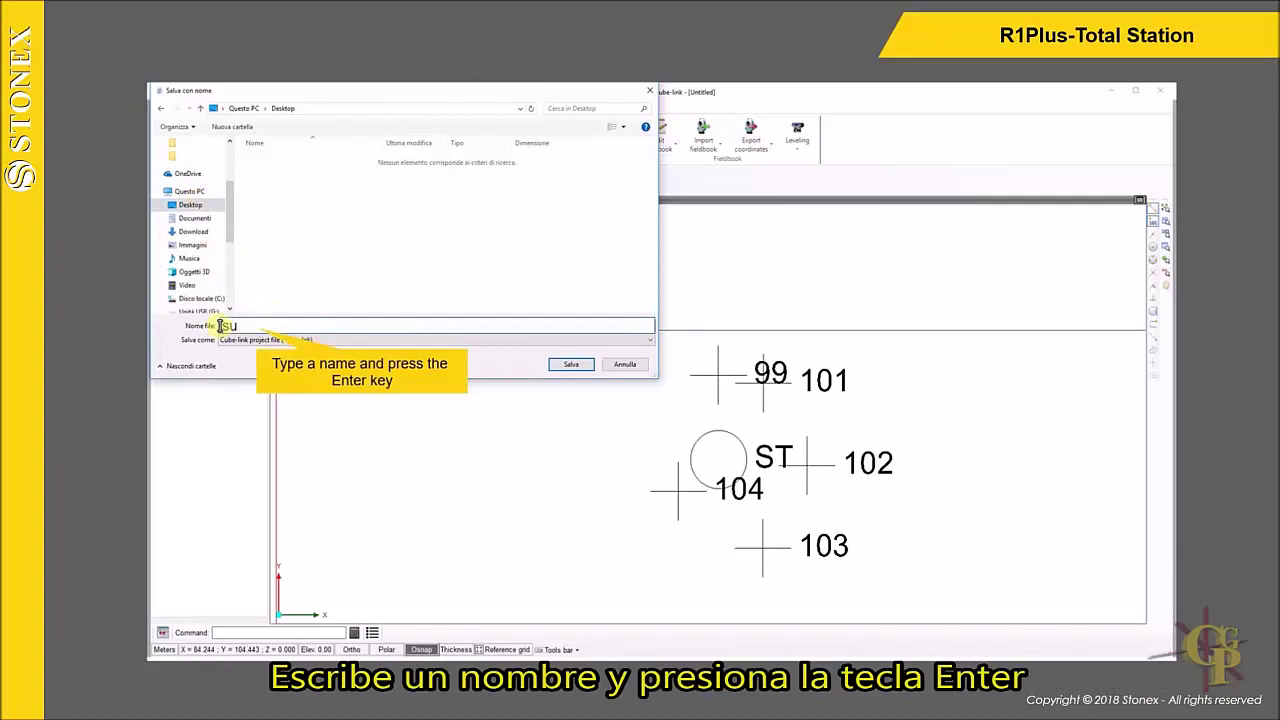
key(Return)
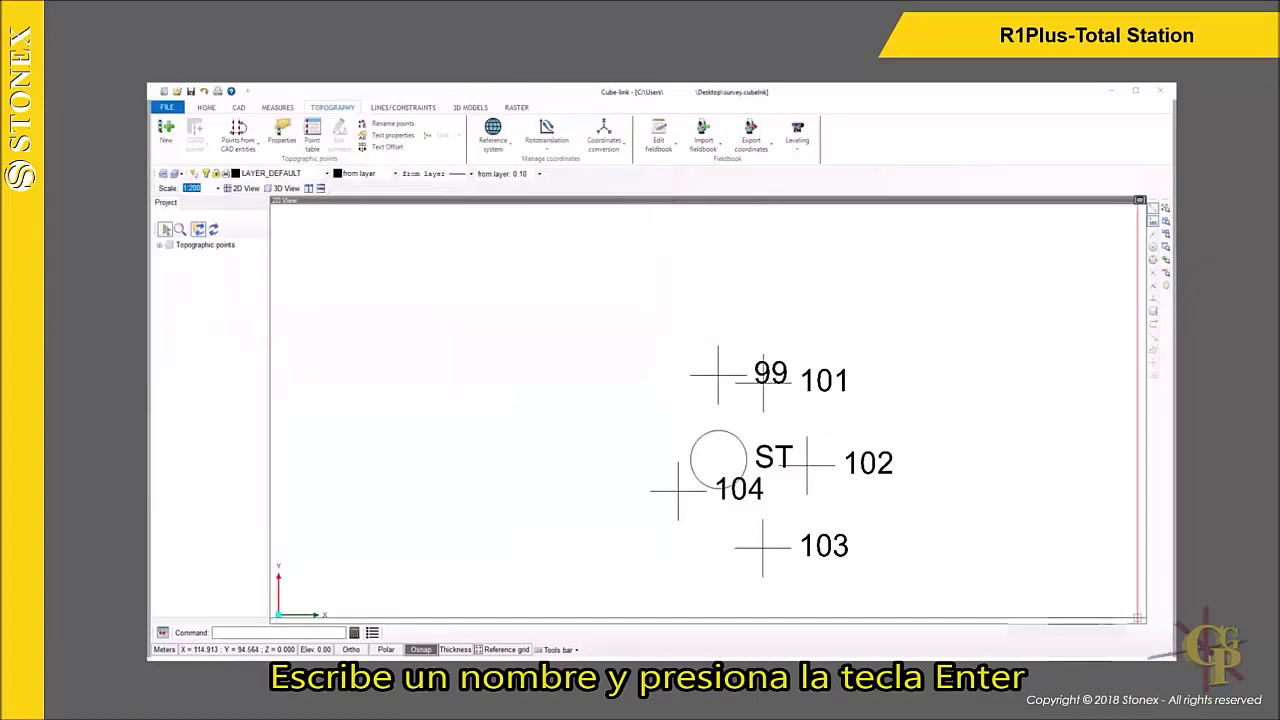